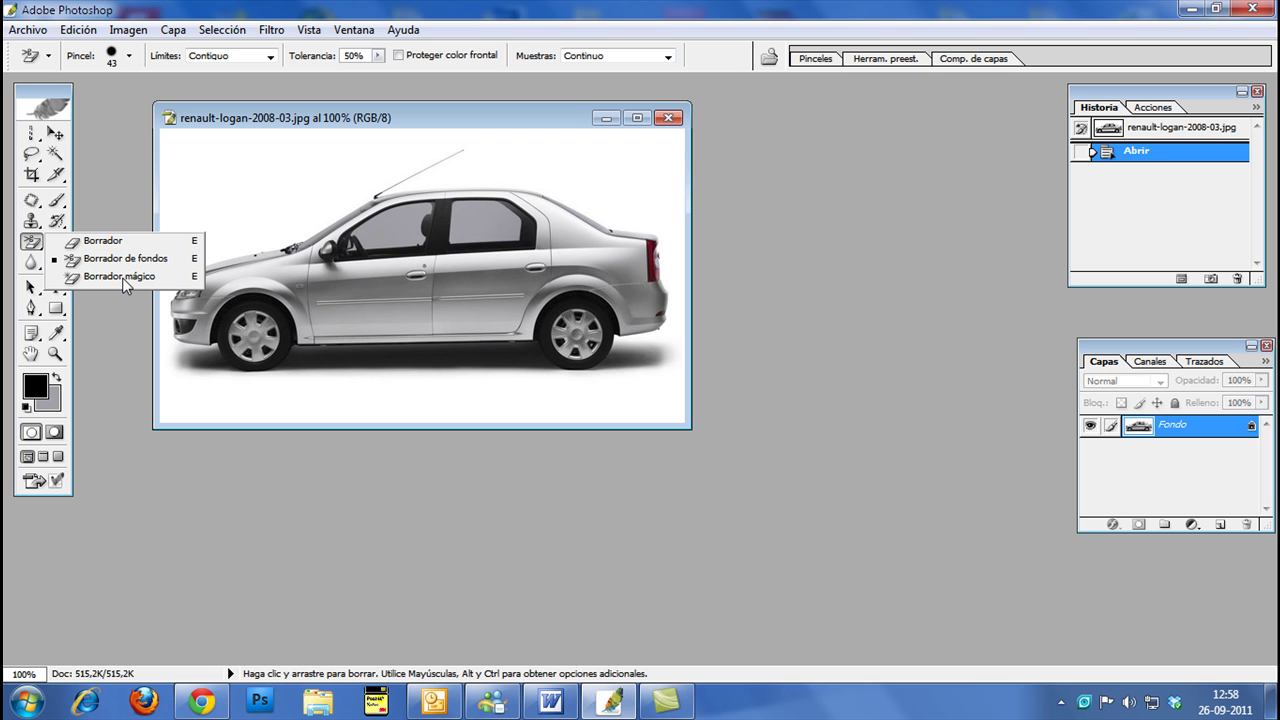
- Erase the car's doors and side windows to white using the standard Eraser with the default foreground and background colours
{"action": "left_click", "coordinate": [57, 221]}
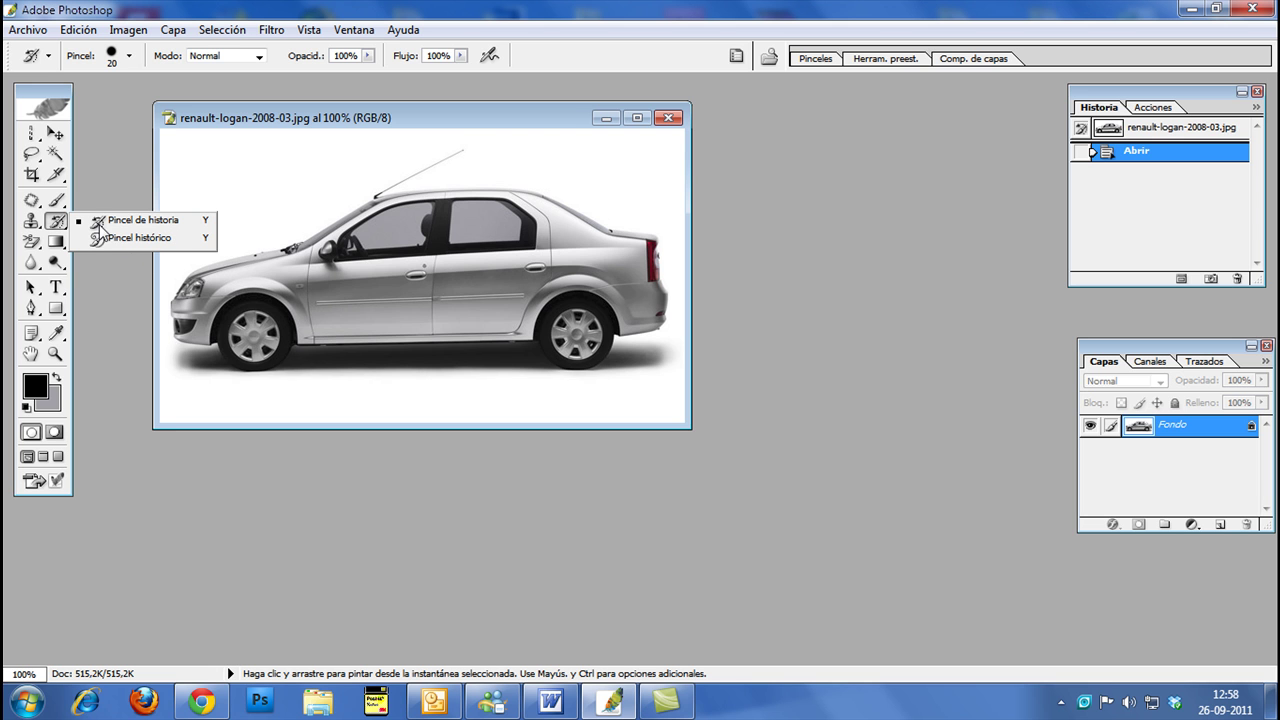
{"action": "left_click", "coordinate": [40, 243]}
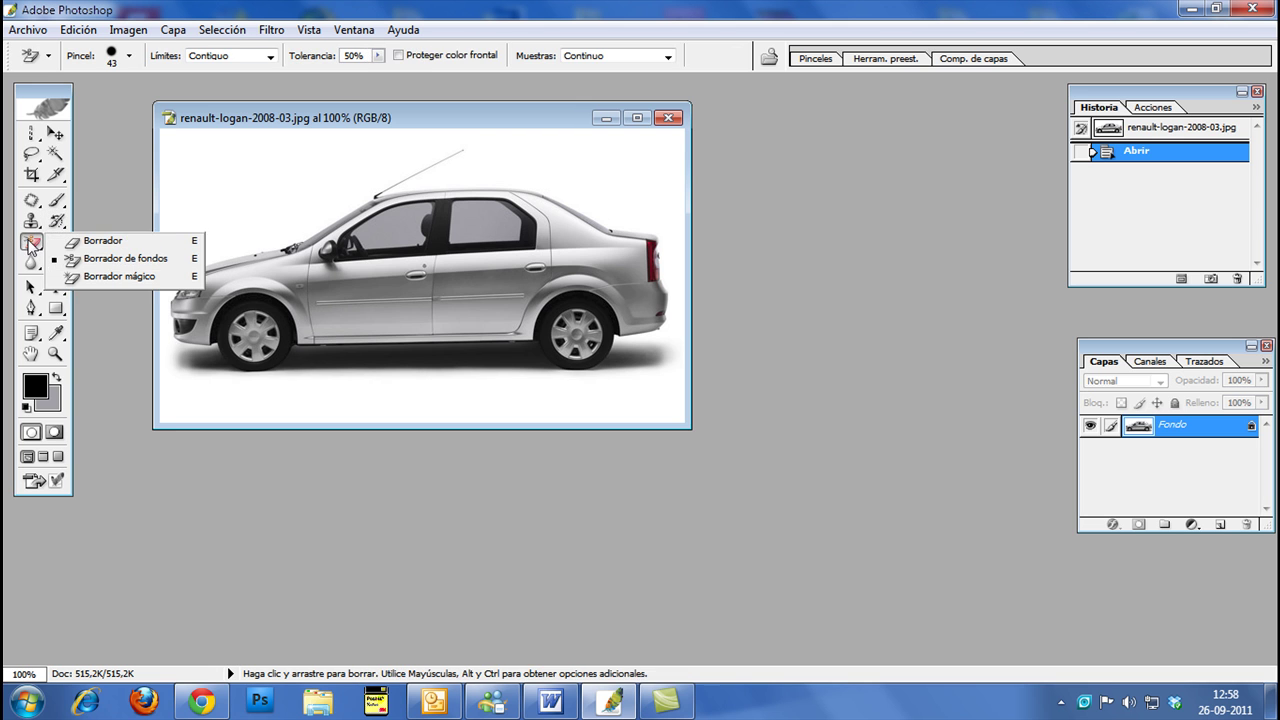
{"action": "left_click", "coordinate": [82, 242]}
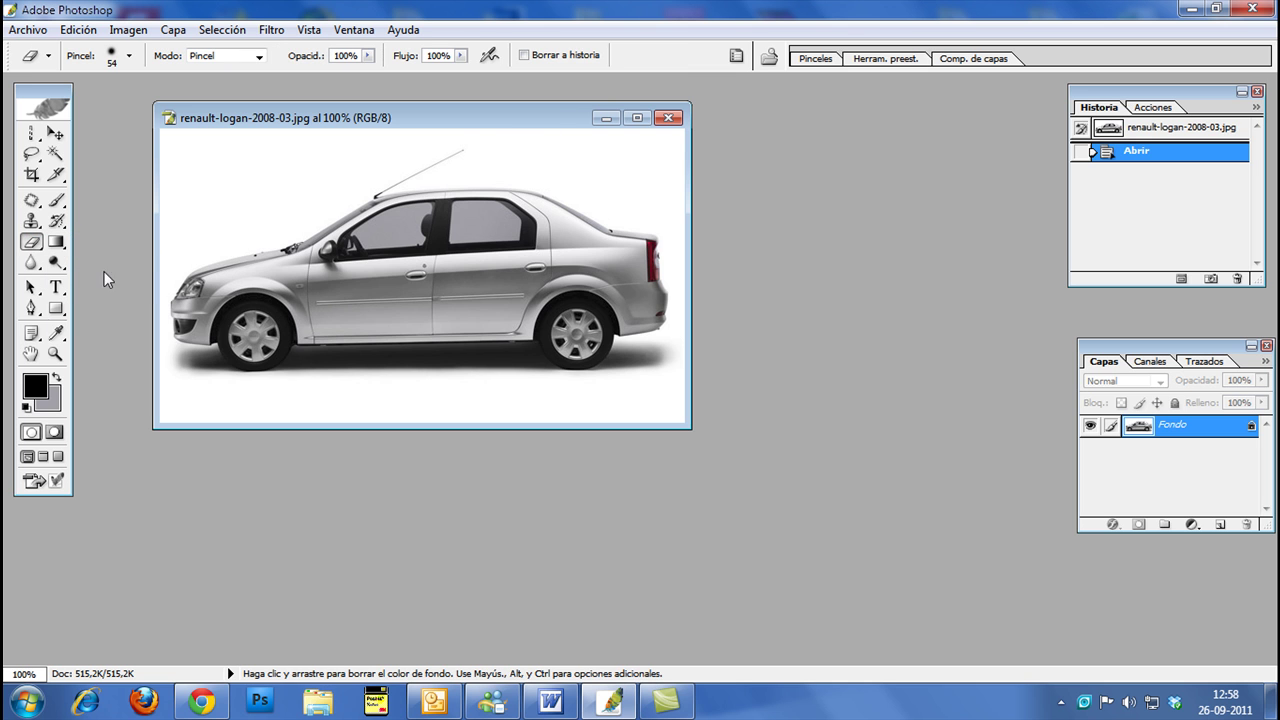
{"action": "left_click", "coordinate": [25, 407]}
{"action": "mouse_move", "coordinate": [329, 259]}
{"action": "left_mouse_down"}
{"action": "mouse_move", "coordinate": [381, 258]}
{"action": "mouse_move", "coordinate": [329, 268]}
{"action": "mouse_move", "coordinate": [423, 280]}
{"action": "mouse_move", "coordinate": [389, 290]}
{"action": "mouse_move", "coordinate": [444, 297]}
{"action": "mouse_move", "coordinate": [423, 310]}
{"action": "mouse_move", "coordinate": [522, 280]}
{"action": "mouse_move", "coordinate": [484, 314]}
{"action": "mouse_move", "coordinate": [534, 247]}
{"action": "mouse_move", "coordinate": [432, 250]}
{"action": "mouse_move", "coordinate": [477, 259]}
{"action": "mouse_move", "coordinate": [419, 219]}
{"action": "mouse_move", "coordinate": [440, 268]}
{"action": "mouse_move", "coordinate": [438, 228]}
{"action": "mouse_move", "coordinate": [382, 231]}
{"action": "mouse_move", "coordinate": [366, 253]}
{"action": "mouse_move", "coordinate": [368, 298]}
{"action": "left_mouse_up"}
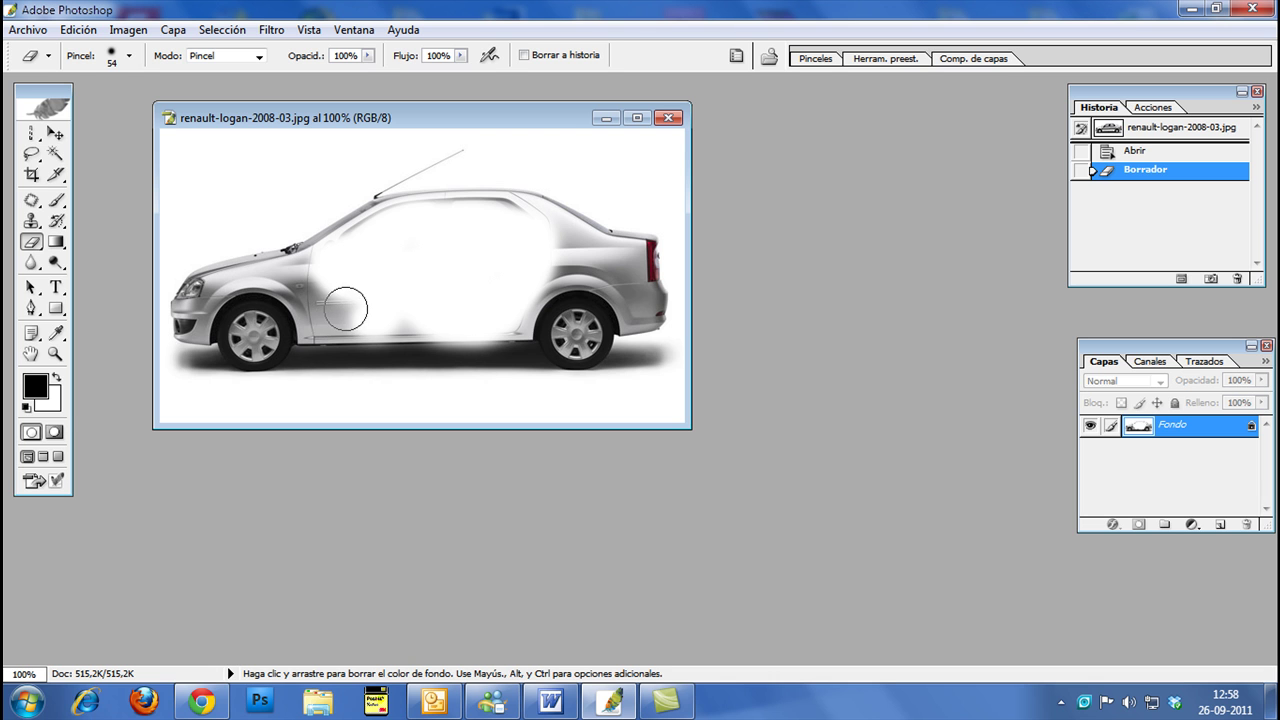
- Erase over the car's front end with black as the background colour, and undo both Eraser strokes
{"action": "left_click", "coordinate": [58, 379]}
{"action": "mouse_move", "coordinate": [320, 308]}
{"action": "left_mouse_down"}
{"action": "mouse_move", "coordinate": [262, 292]}
{"action": "mouse_move", "coordinate": [181, 330]}
{"action": "mouse_move", "coordinate": [299, 331]}
{"action": "mouse_move", "coordinate": [284, 280]}
{"action": "mouse_move", "coordinate": [205, 326]}
{"action": "left_mouse_up"}
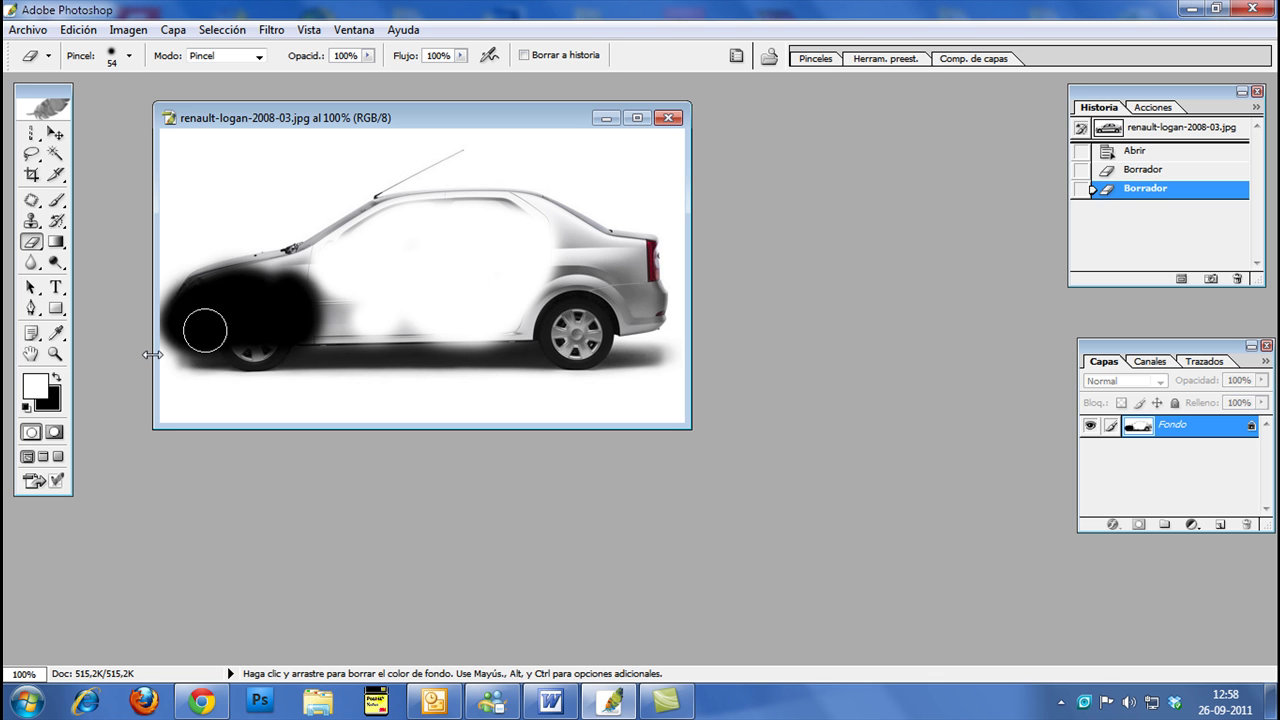
{"action": "left_click", "coordinate": [27, 408]}
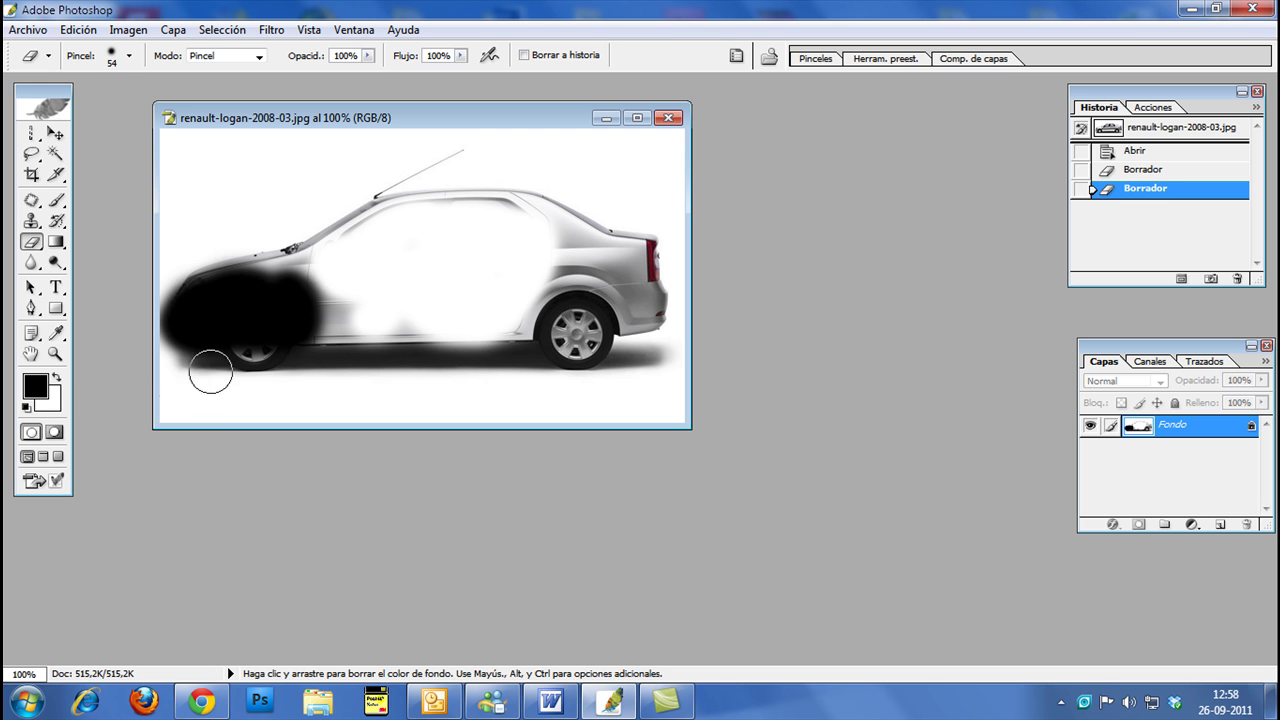
{"action": "key", "text": "ctrl+z"}
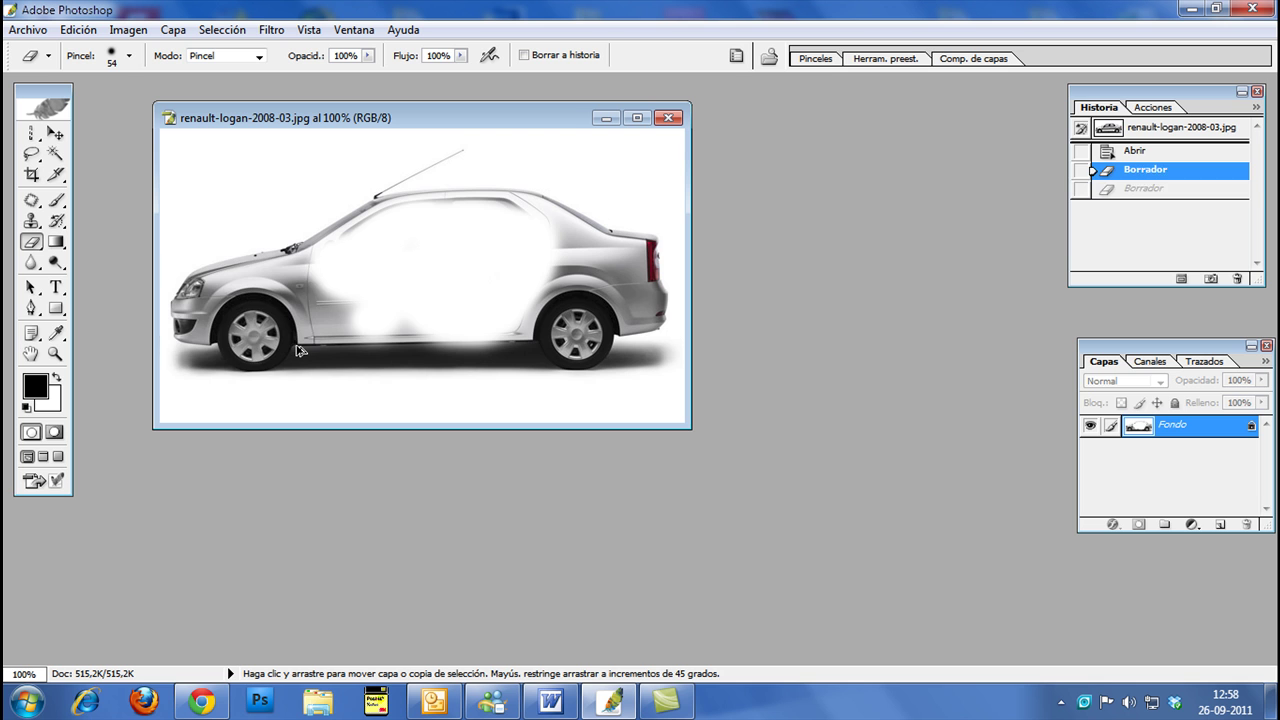
{"action": "key", "text": "ctrl+alt+z"}
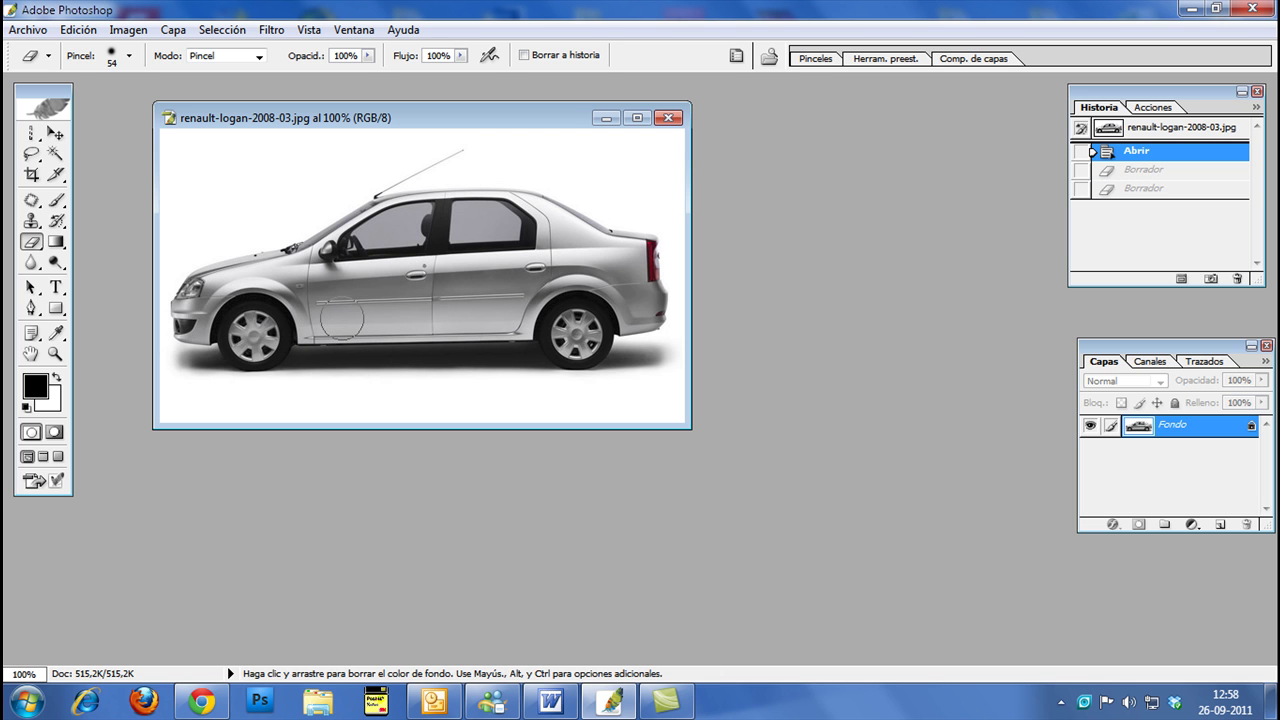
- Set the Eraser's brush to a 57 px diameter with 0% hardness
{"action": "left_click", "coordinate": [129, 57]}
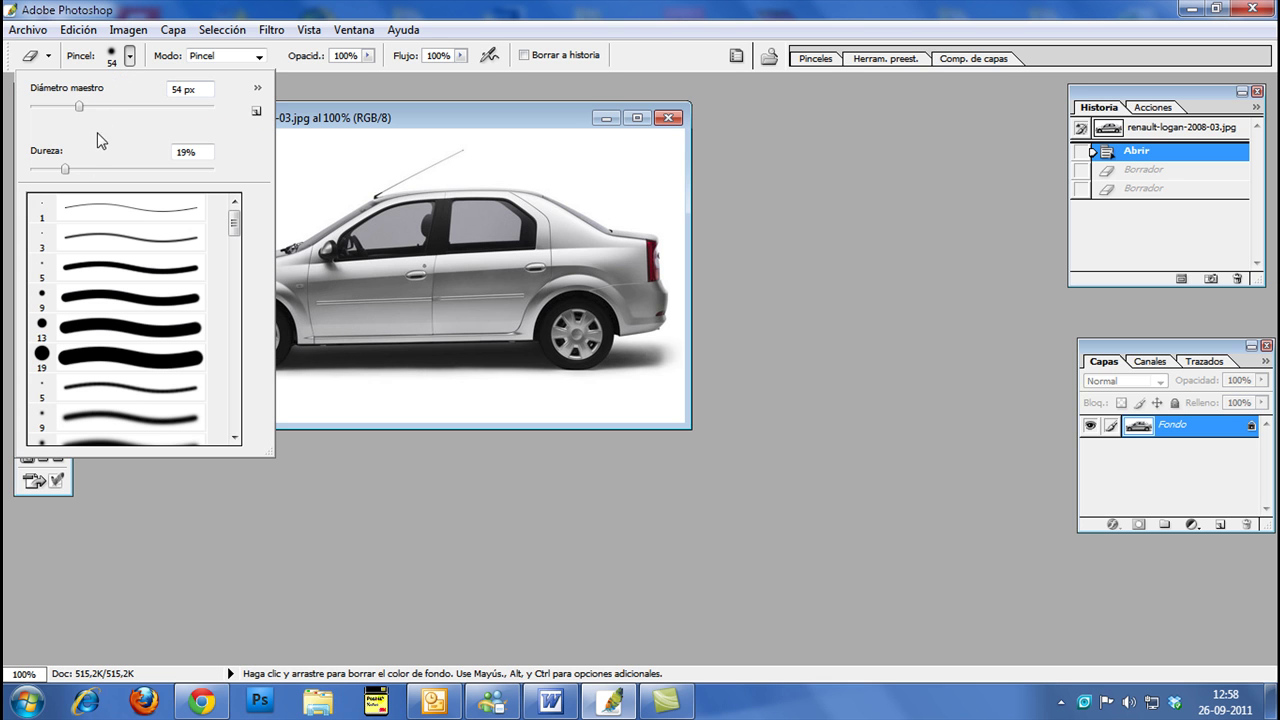
{"action": "left_click", "coordinate": [212, 172]}
{"action": "left_click_drag", "start_coordinate": [212, 172], "coordinate": [25, 175]}
{"action": "mouse_move", "coordinate": [82, 112]}
{"action": "left_mouse_down"}
{"action": "mouse_move", "coordinate": [118, 112]}
{"action": "mouse_move", "coordinate": [83, 112]}
{"action": "left_mouse_up"}
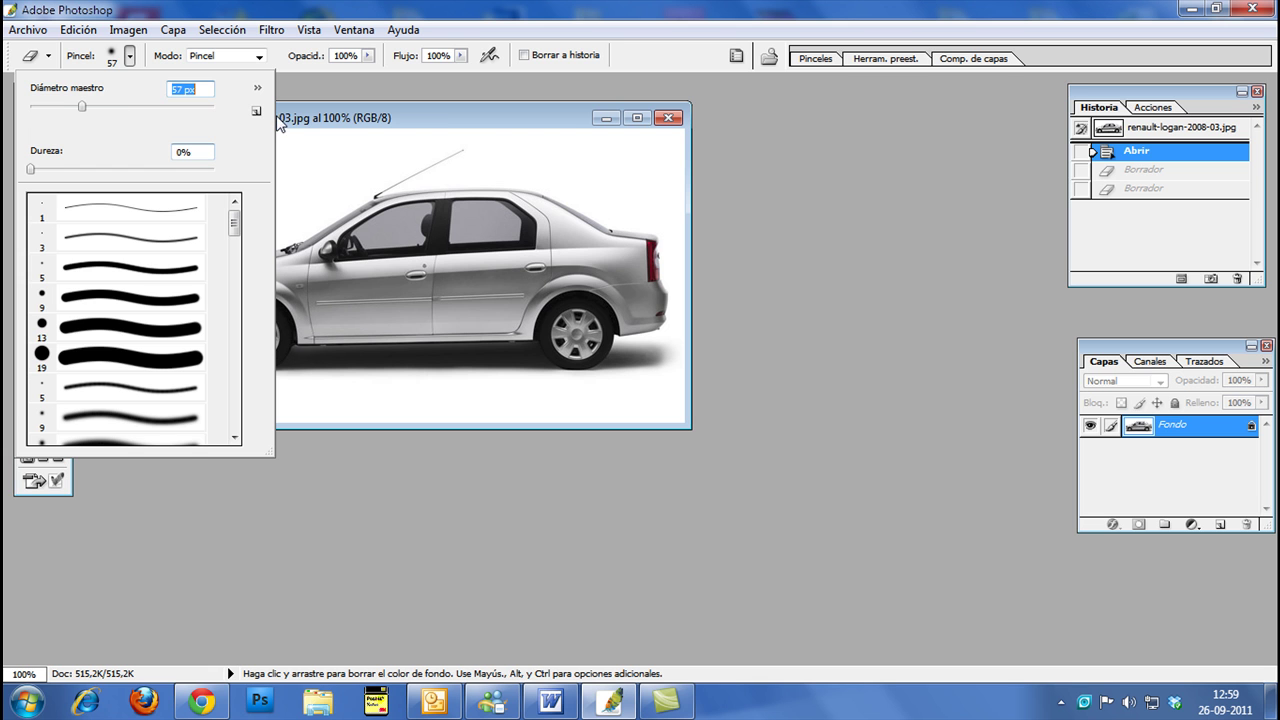
{"action": "left_click", "coordinate": [406, 120]}
- Erase the white background around the car to transparency with the Magic Eraser
{"action": "left_click", "coordinate": [33, 242]}
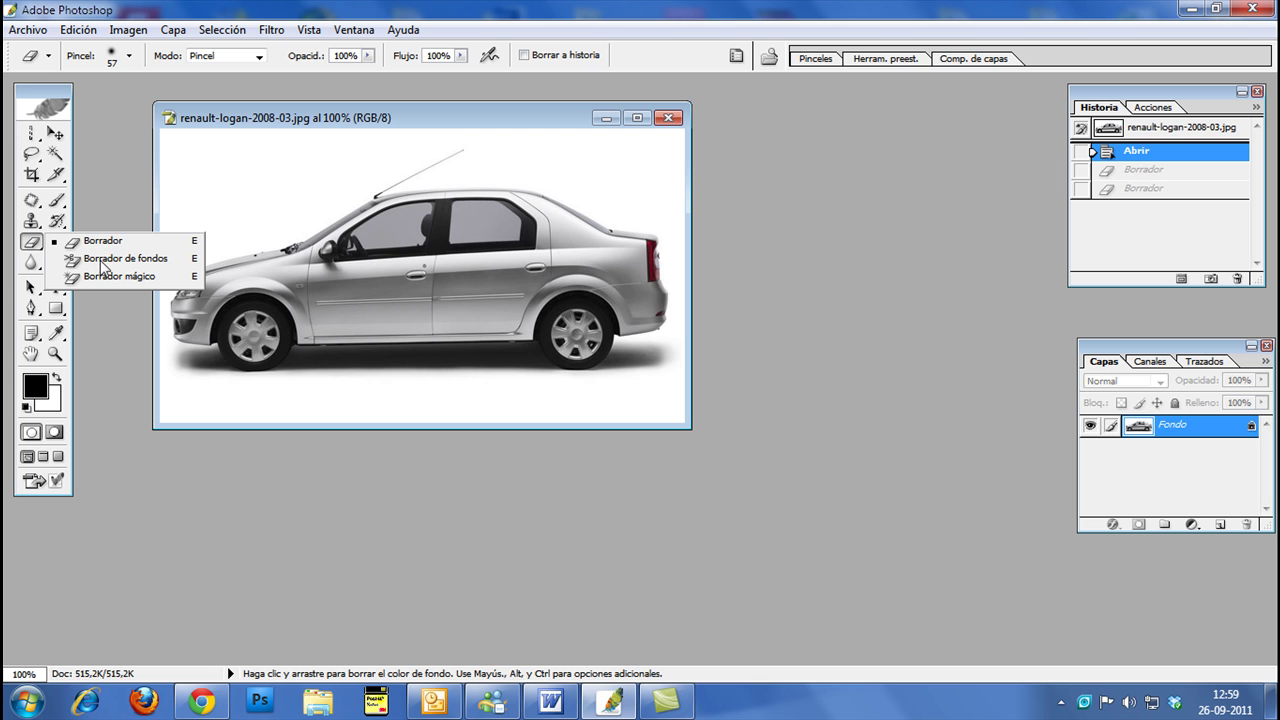
{"action": "left_click", "coordinate": [112, 277]}
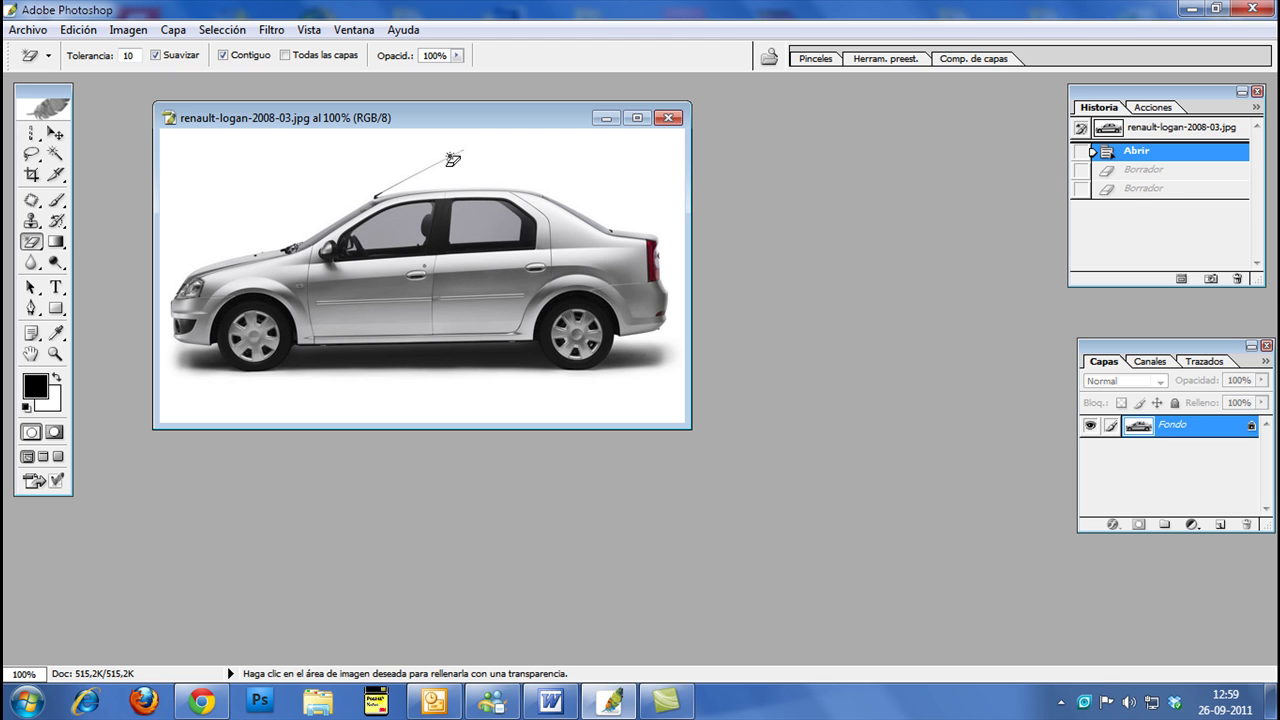
{"action": "left_click", "coordinate": [210, 165]}
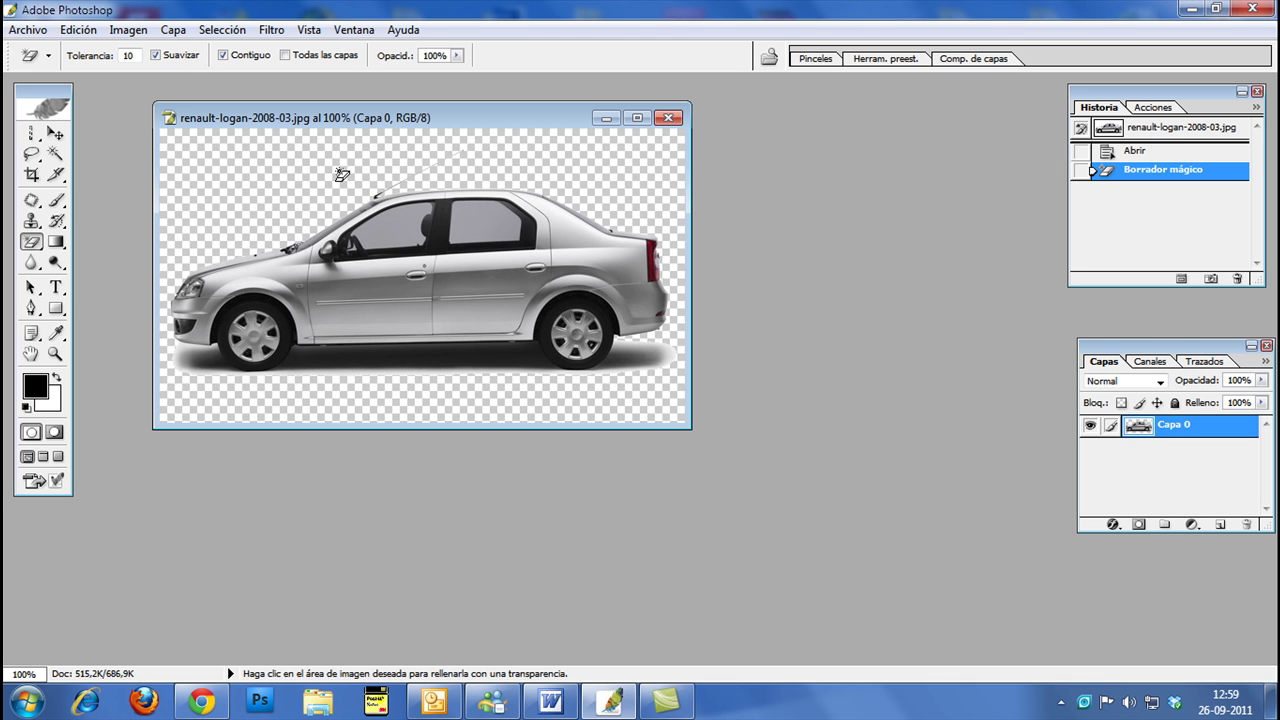
{"action": "key", "text": "ctrl+z"}
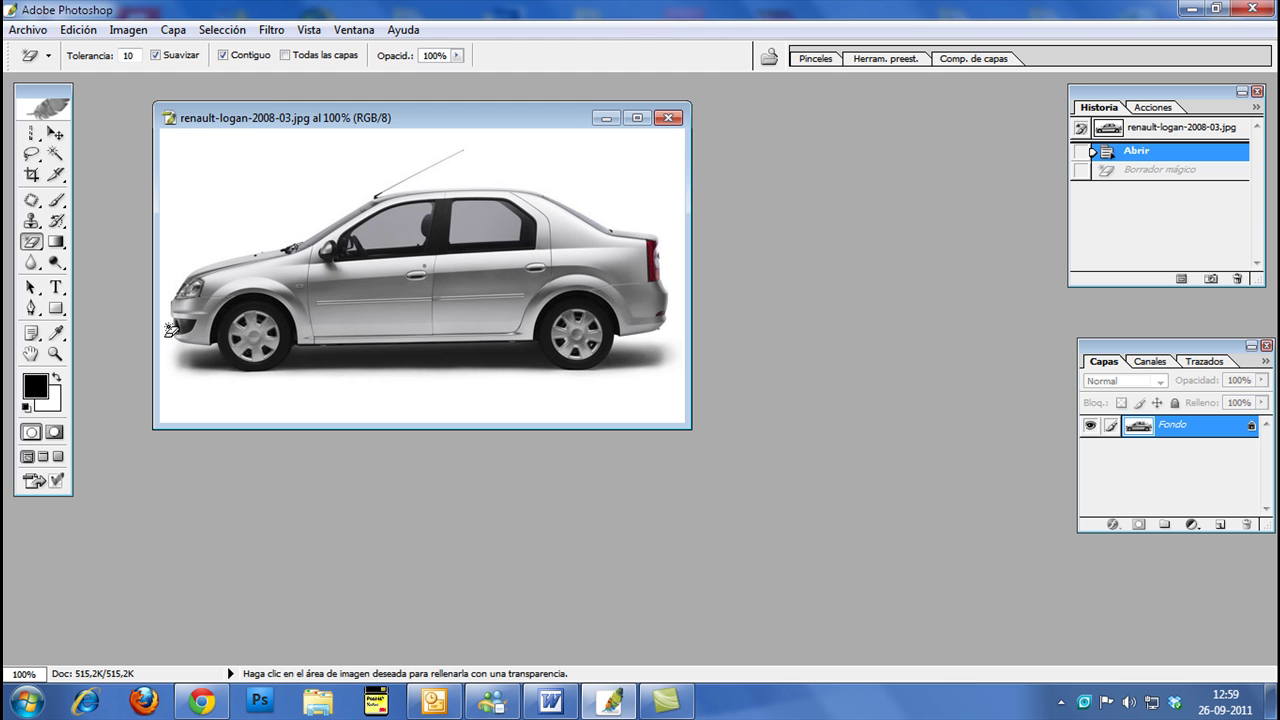
{"action": "left_click", "coordinate": [222, 193]}
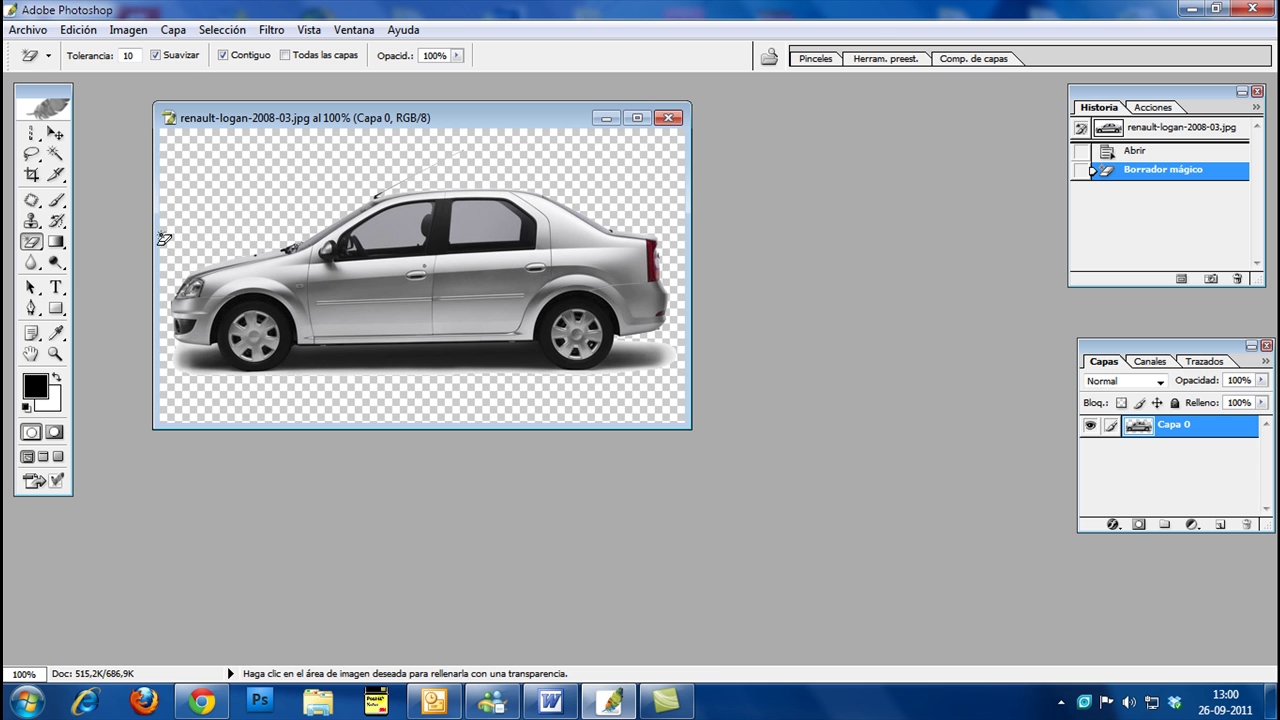
- Erase the glass in the car's front and rear side windows with the Background Eraser
{"action": "left_click", "coordinate": [31, 243]}
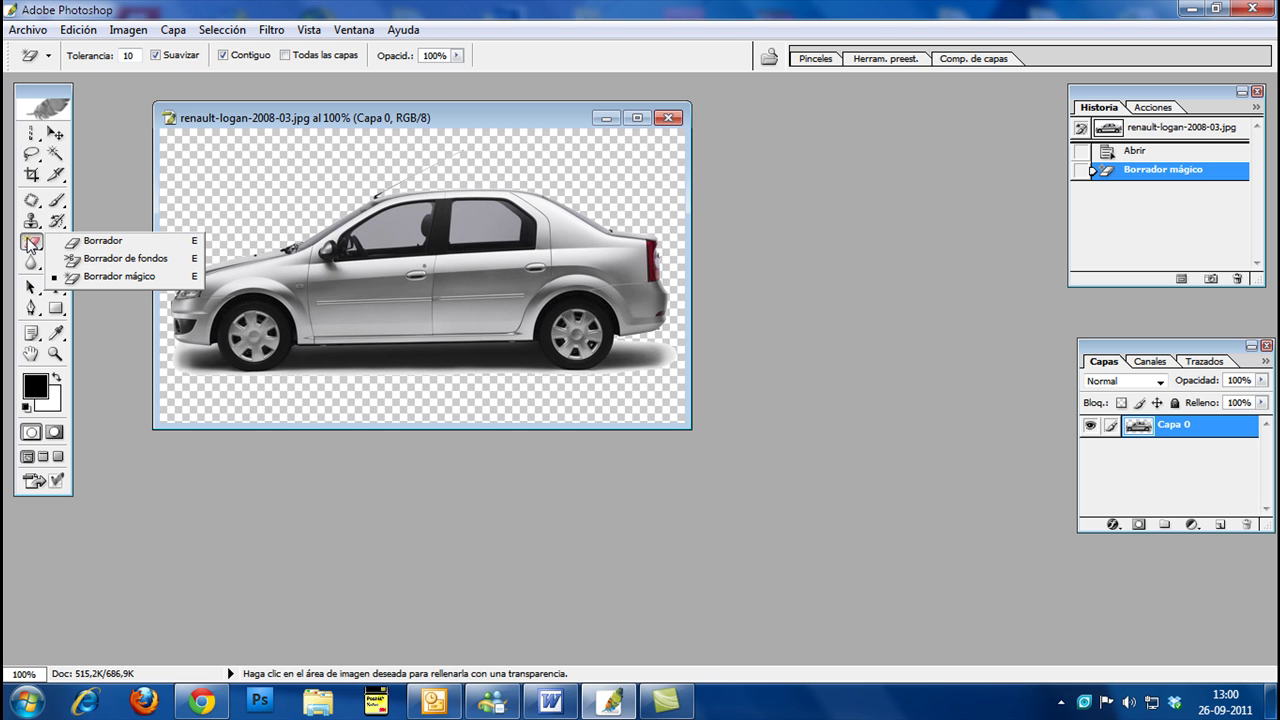
{"action": "left_click", "coordinate": [118, 262]}
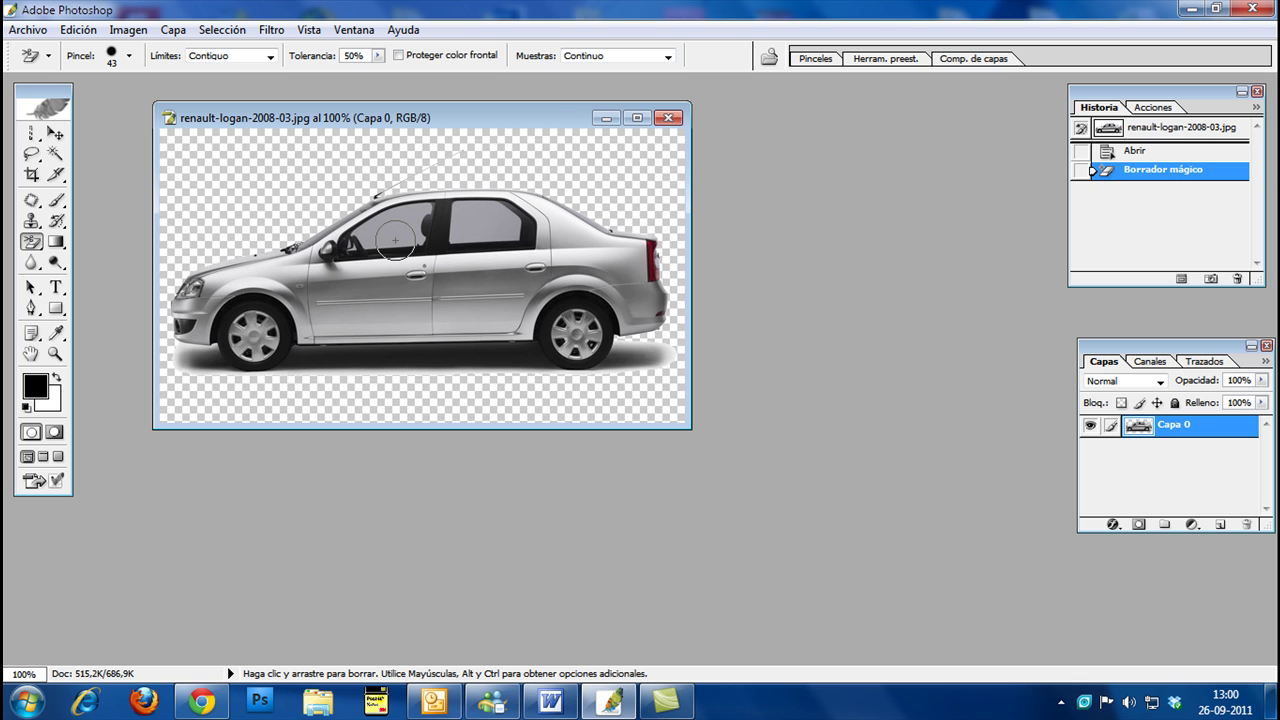
{"action": "left_click", "coordinate": [395, 240]}
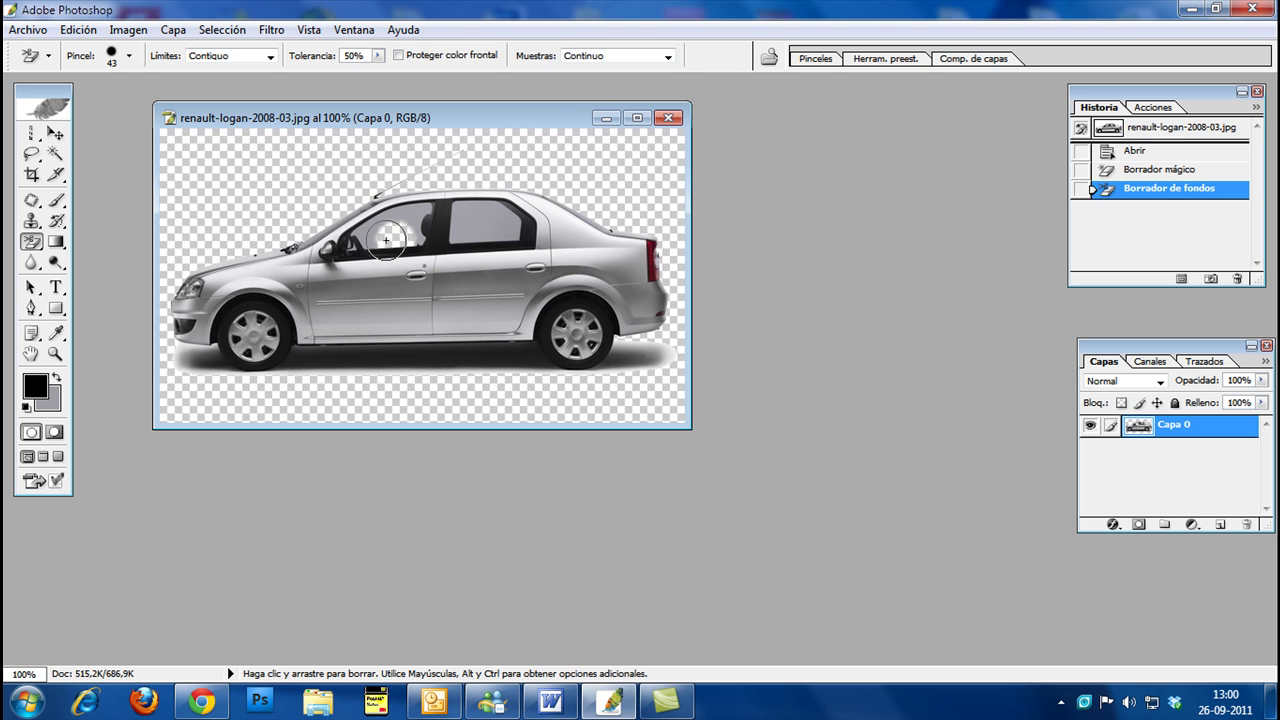
{"action": "left_click", "coordinate": [370, 242]}
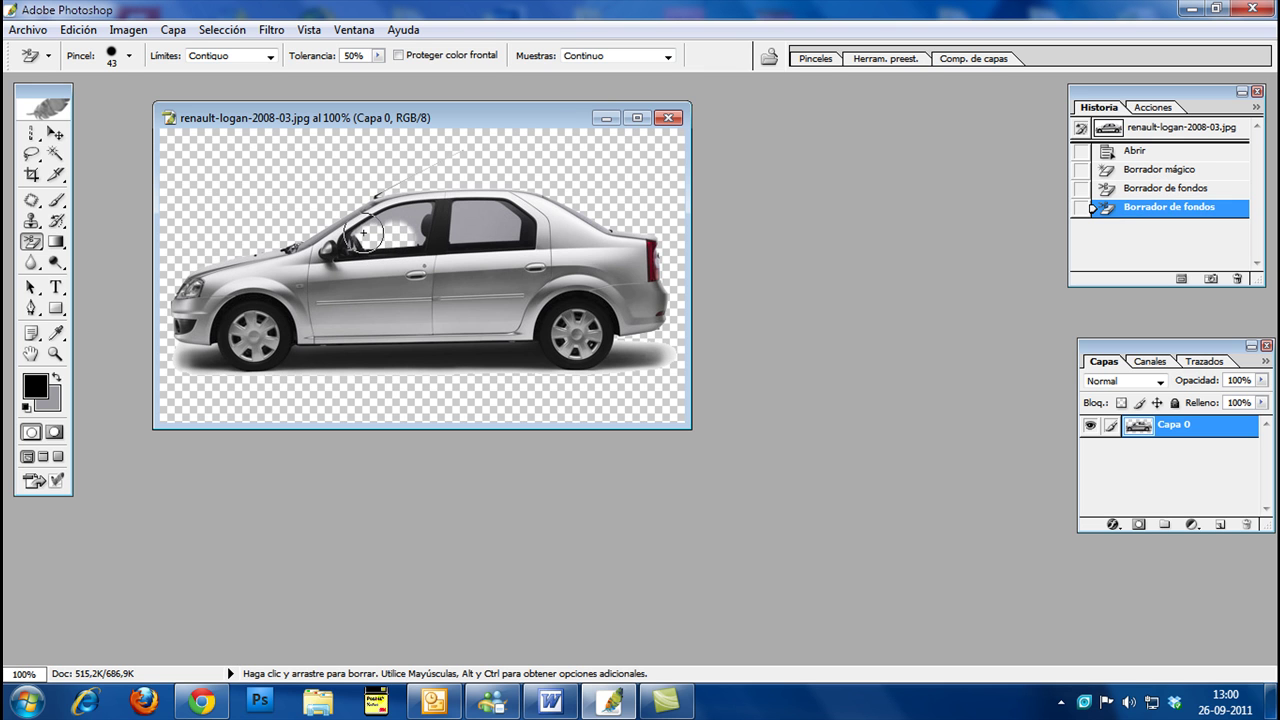
{"action": "left_click", "coordinate": [380, 230]}
{"action": "left_click", "coordinate": [386, 221]}
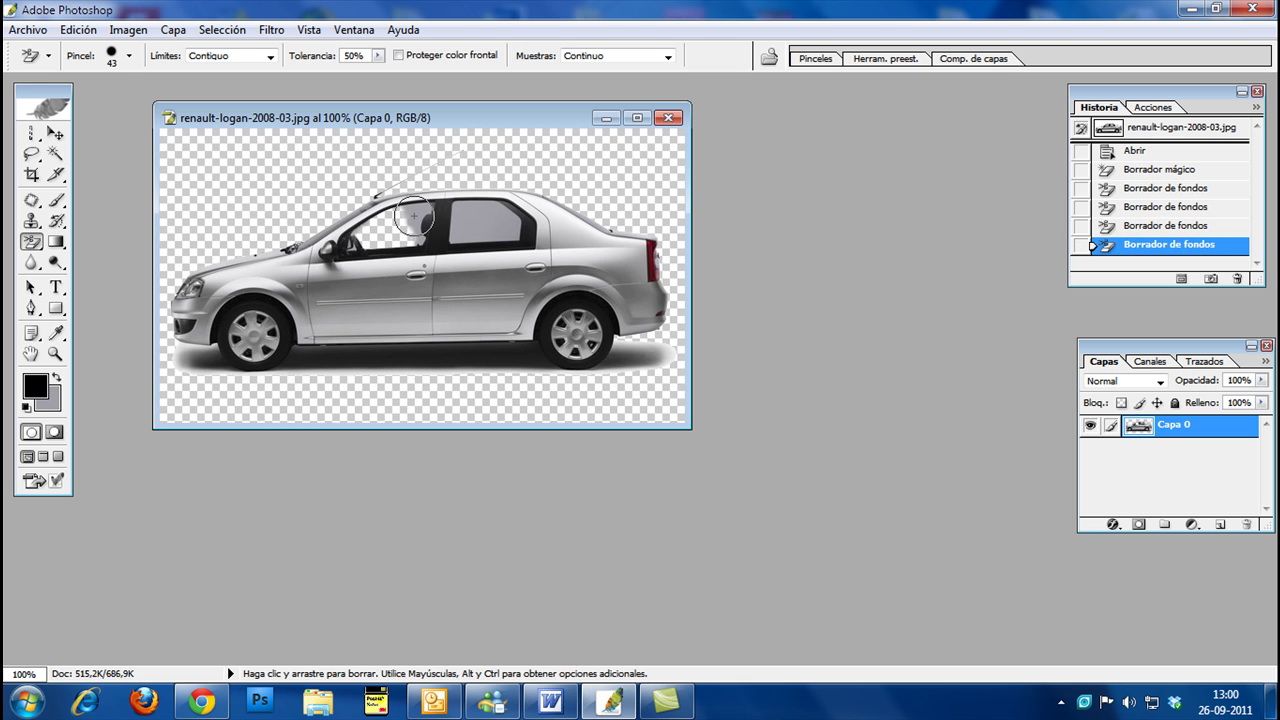
{"action": "left_click", "coordinate": [415, 213]}
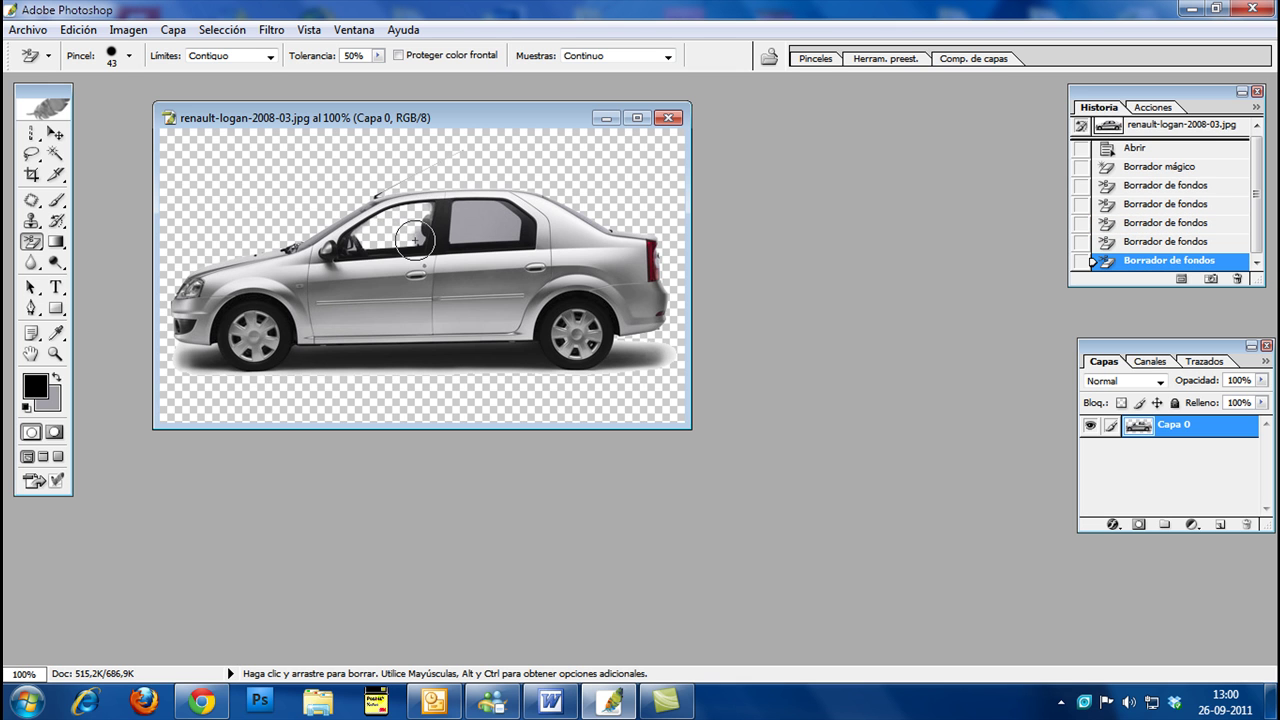
{"action": "left_click", "coordinate": [420, 240]}
{"action": "mouse_move", "coordinate": [420, 240]}
{"action": "left_mouse_down"}
{"action": "mouse_move", "coordinate": [473, 211]}
{"action": "mouse_move", "coordinate": [510, 218]}
{"action": "mouse_move", "coordinate": [510, 233]}
{"action": "mouse_move", "coordinate": [478, 240]}
{"action": "mouse_move", "coordinate": [502, 197]}
{"action": "mouse_move", "coordinate": [516, 234]}
{"action": "mouse_move", "coordinate": [513, 222]}
{"action": "mouse_move", "coordinate": [478, 239]}
{"action": "left_mouse_up"}
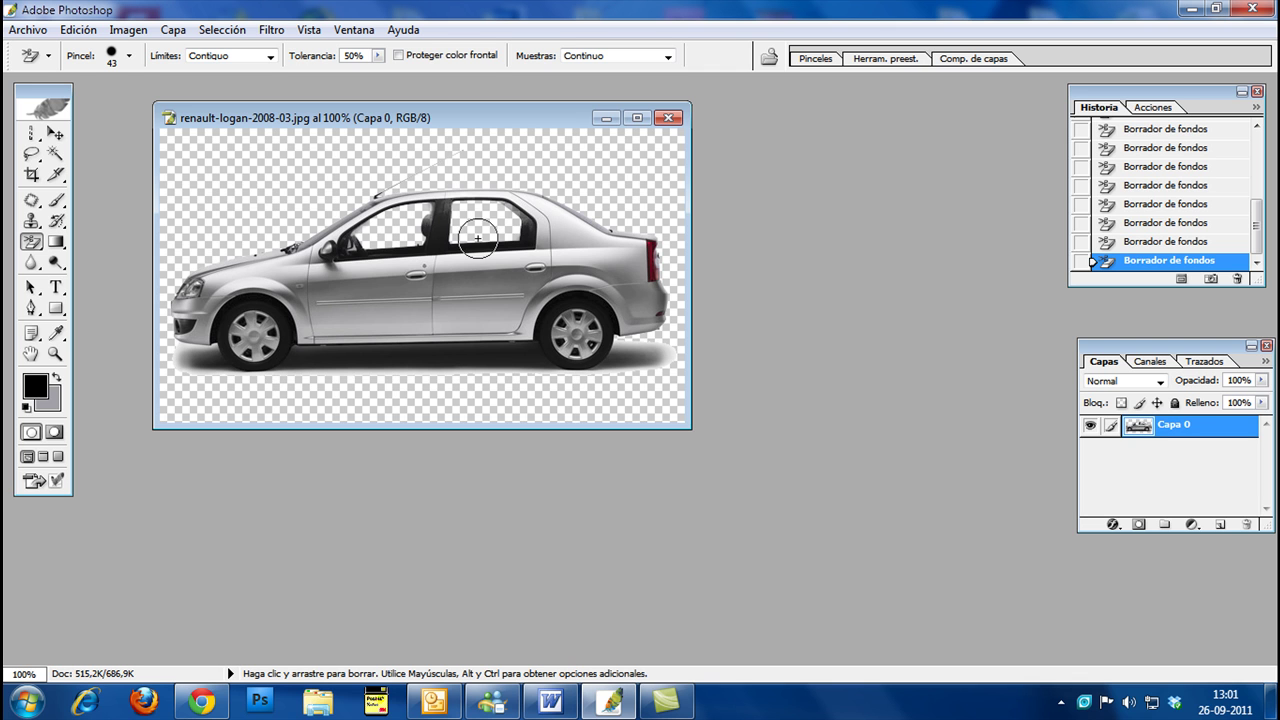
{"action": "left_click", "coordinate": [478, 238]}
- Move the History palette nearer the image and step through earlier Background Eraser states, returning to the latest one
{"action": "left_click_drag", "start_coordinate": [1173, 93], "coordinate": [996, 94]}
{"action": "left_click_drag", "start_coordinate": [930, 118], "coordinate": [866, 113]}
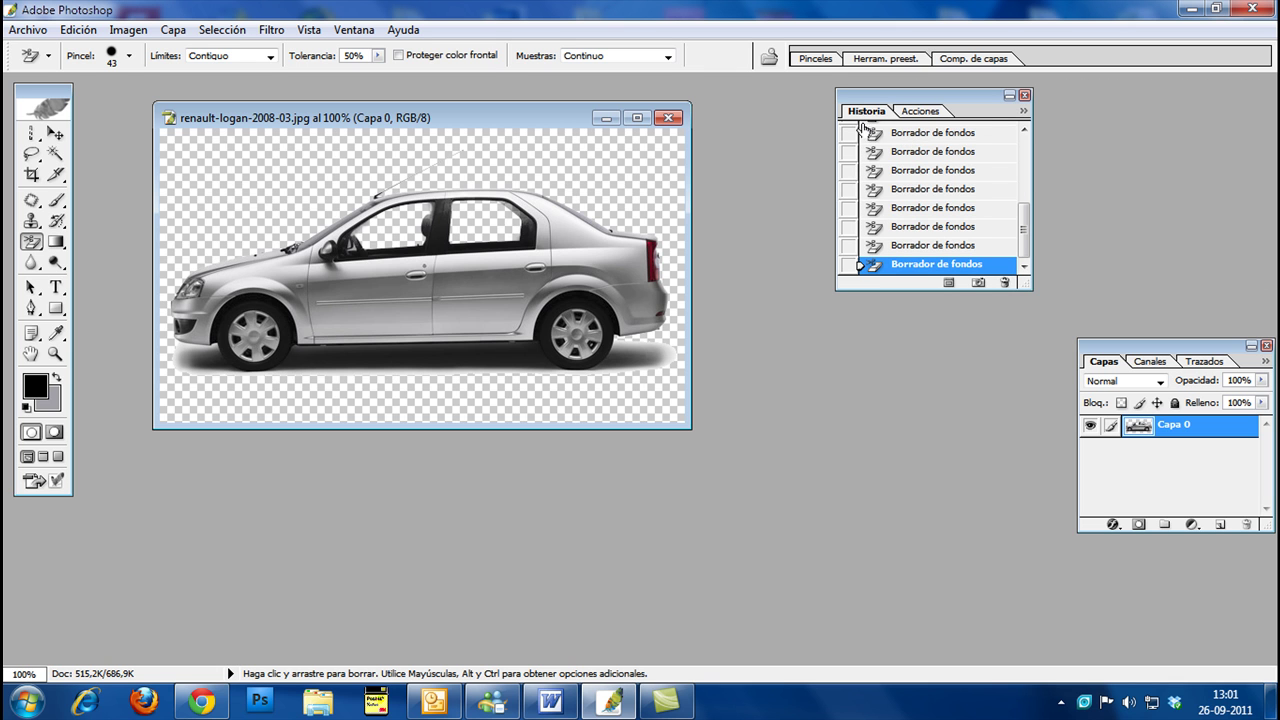
{"action": "mouse_move", "coordinate": [1024, 240]}
{"action": "left_mouse_down"}
{"action": "mouse_move", "coordinate": [1025, 160]}
{"action": "mouse_move", "coordinate": [1026, 220]}
{"action": "left_mouse_up"}
{"action": "left_click", "coordinate": [940, 176]}
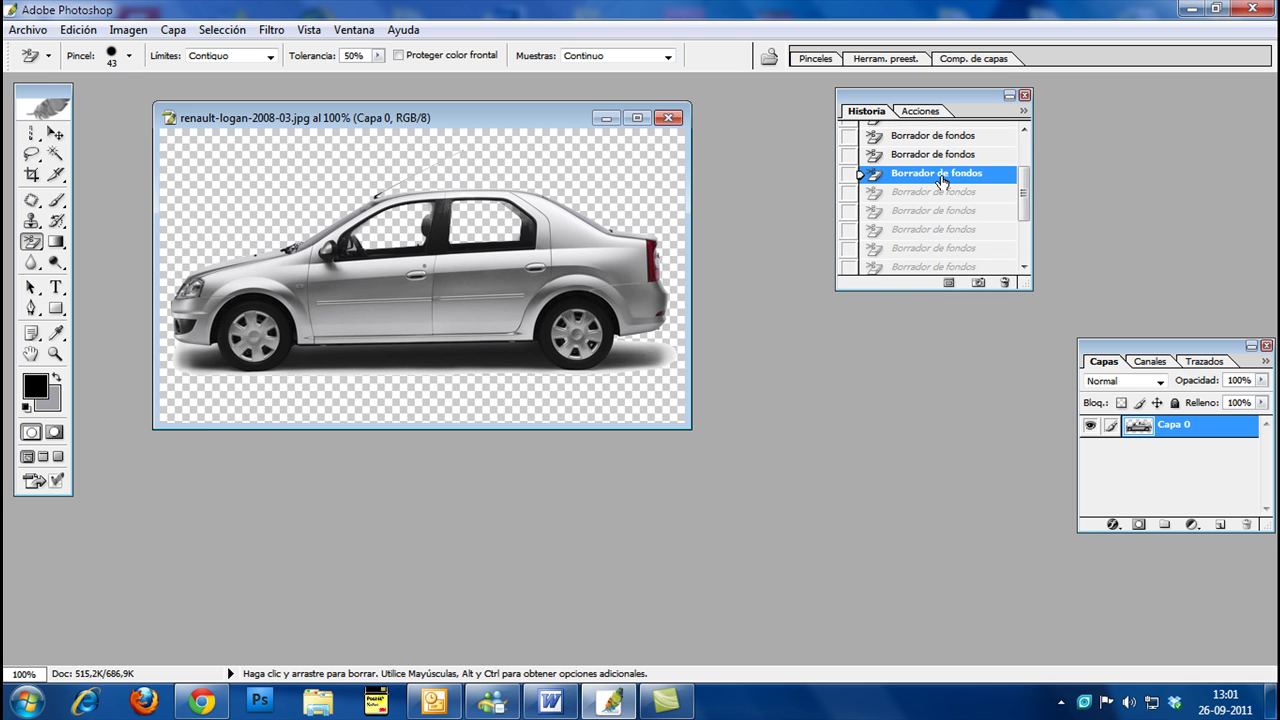
{"action": "left_click_drag", "start_coordinate": [926, 203], "coordinate": [923, 241]}
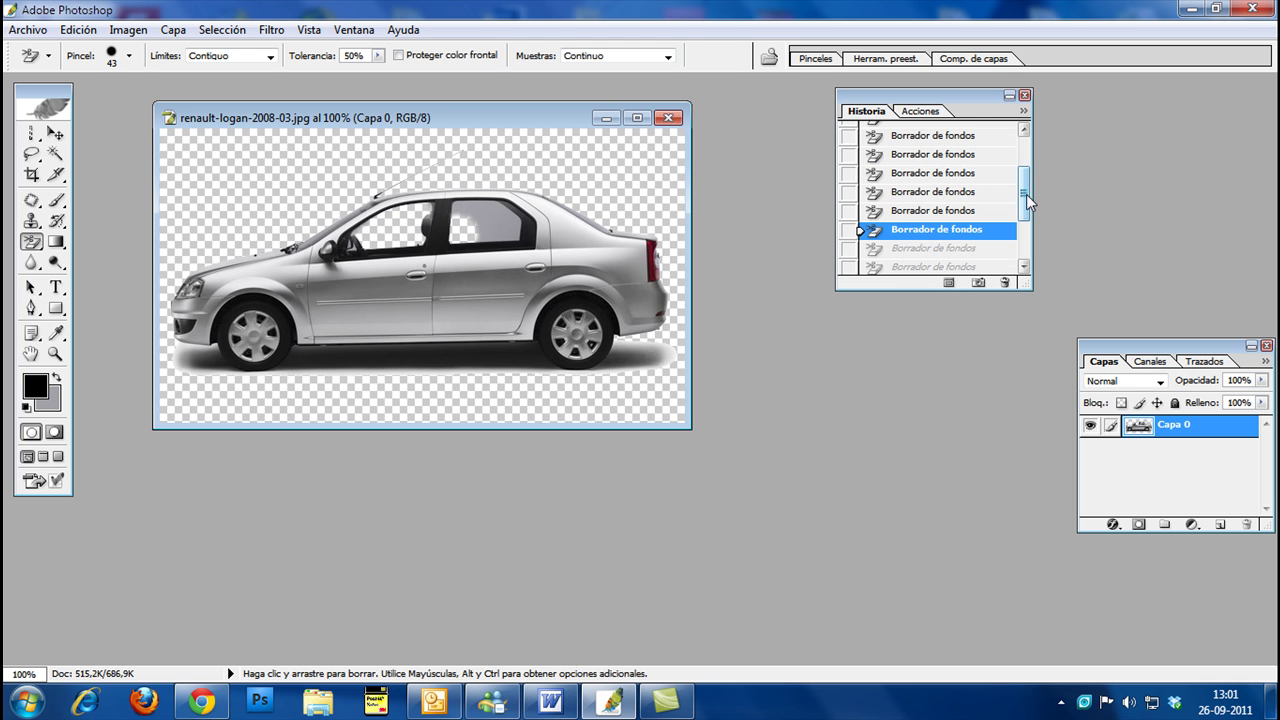
{"action": "left_click_drag", "start_coordinate": [1026, 194], "coordinate": [1027, 263]}
{"action": "left_click", "coordinate": [970, 265]}
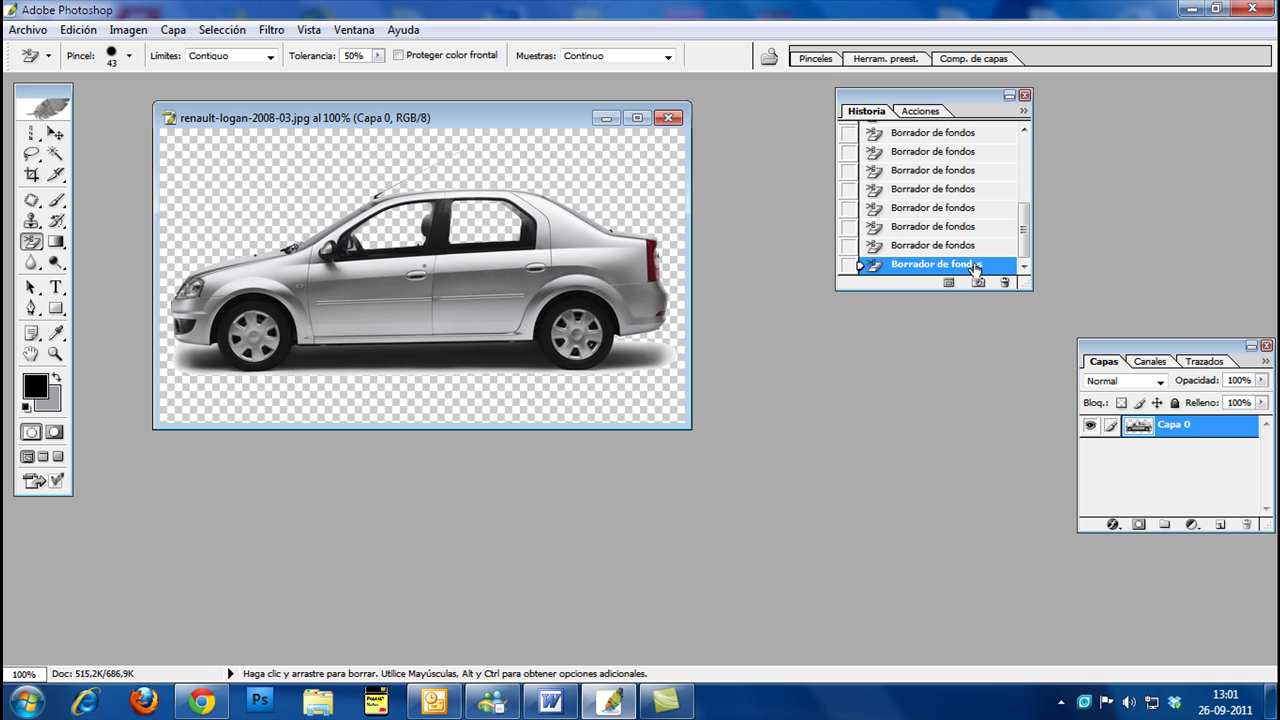
- Revert the car image to its initial Abrir state in the history
{"action": "left_click_drag", "start_coordinate": [1024, 230], "coordinate": [1035, 161]}
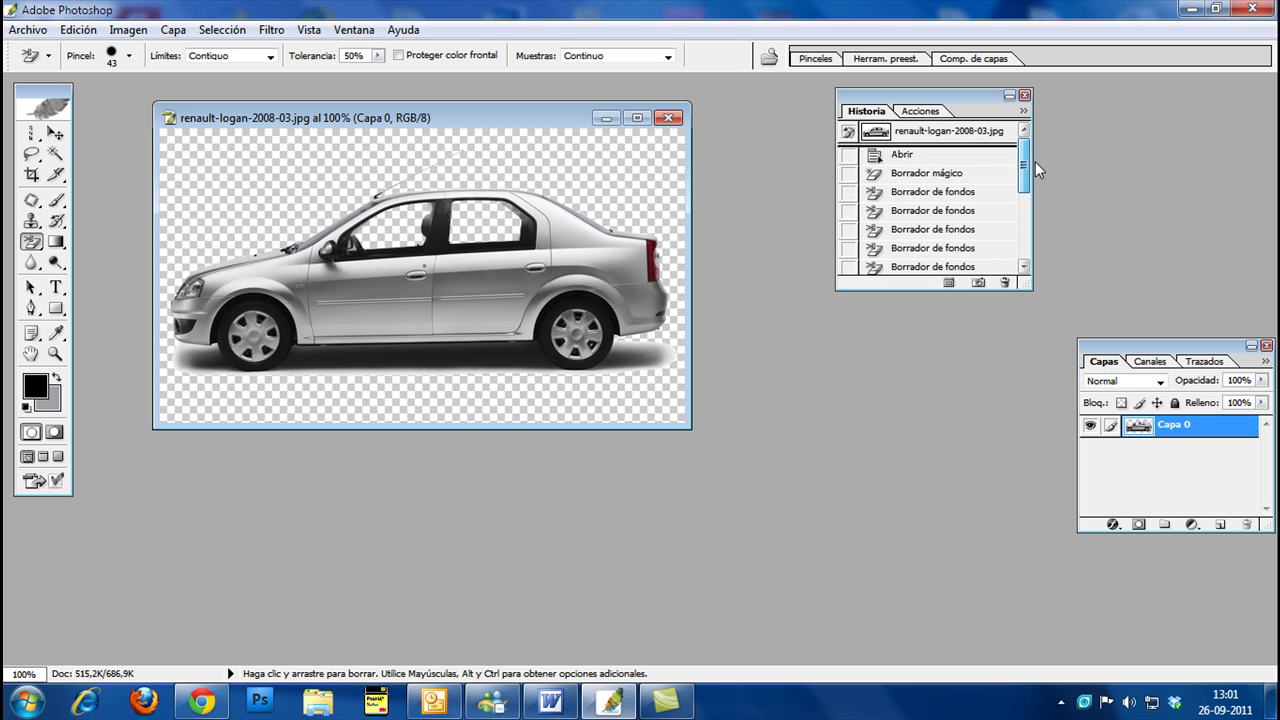
{"action": "left_click", "coordinate": [952, 156]}
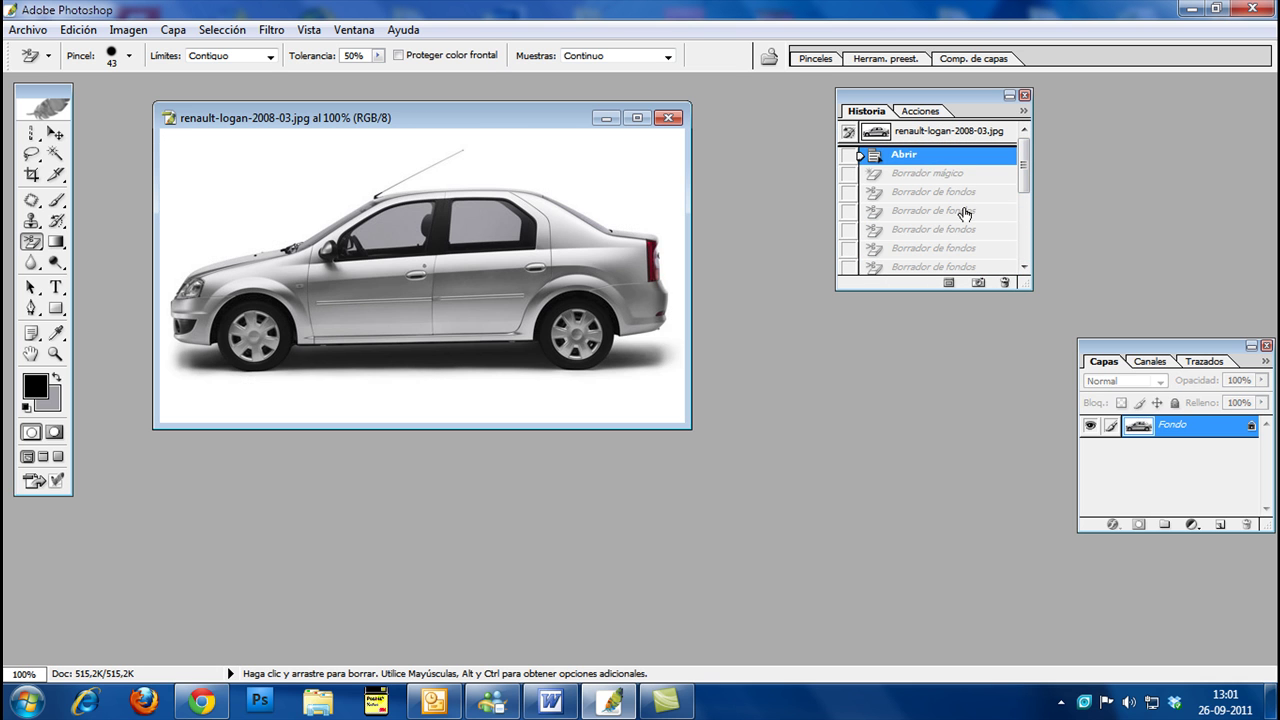
{"action": "left_click_drag", "start_coordinate": [1024, 172], "coordinate": [1022, 268]}
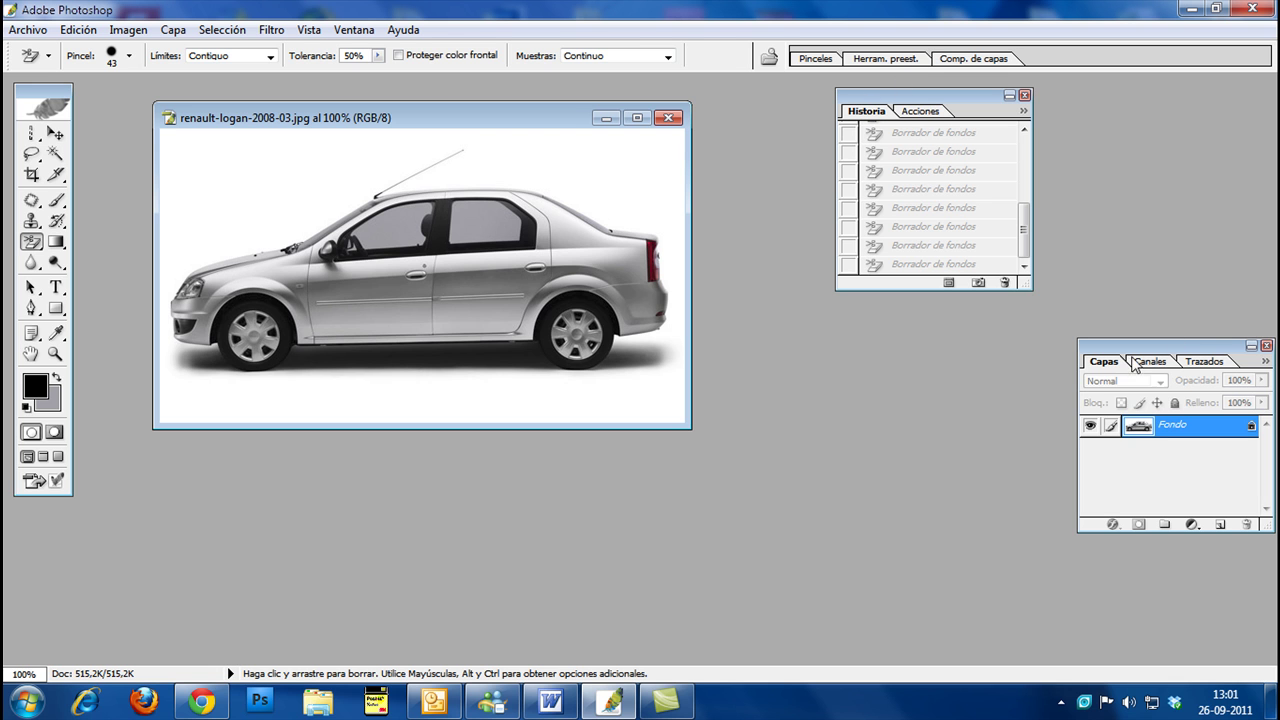
- Close the History palette, show it again, and reposition it above the Layers palette
{"action": "left_click", "coordinate": [1025, 96]}
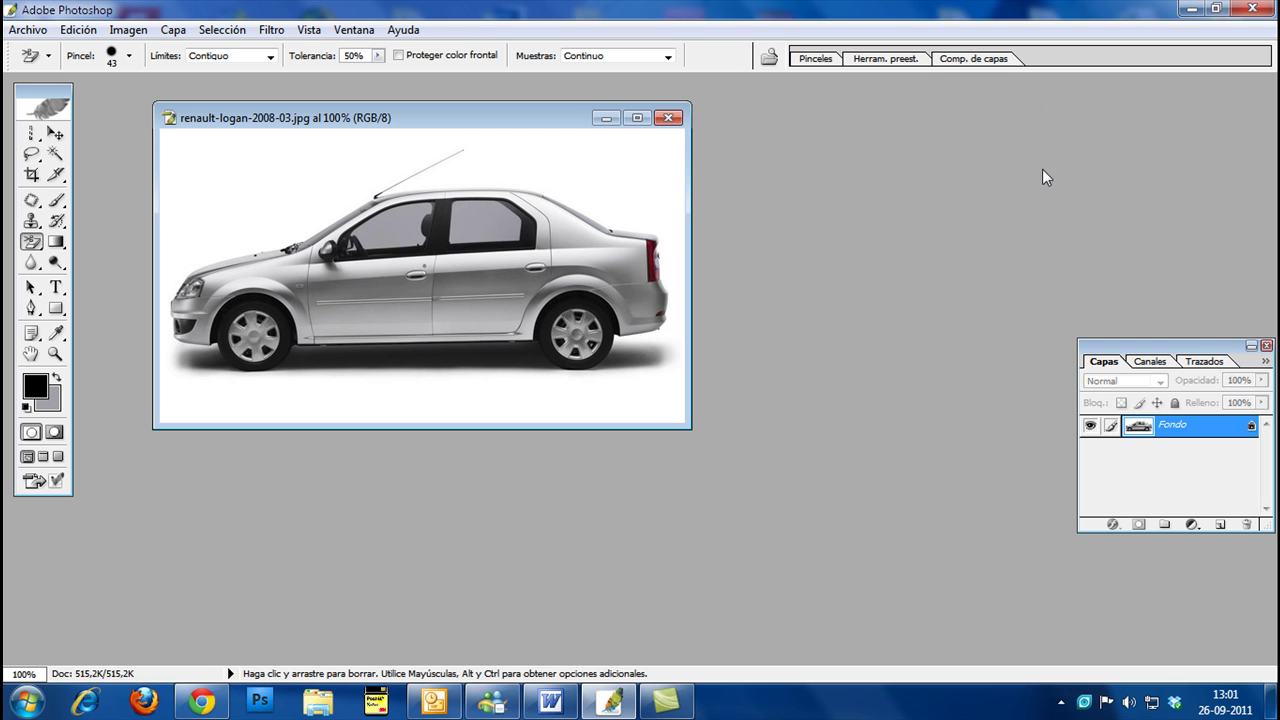
{"action": "left_click", "coordinate": [355, 30]}
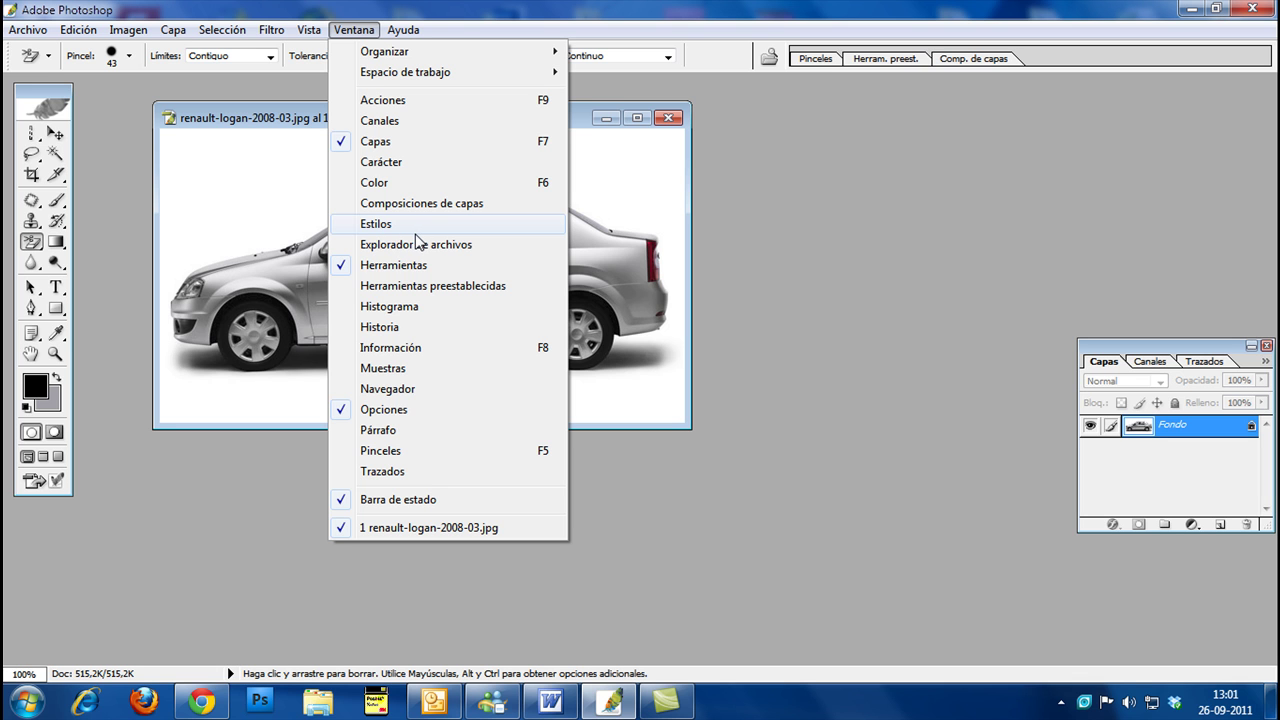
{"action": "left_click", "coordinate": [367, 336]}
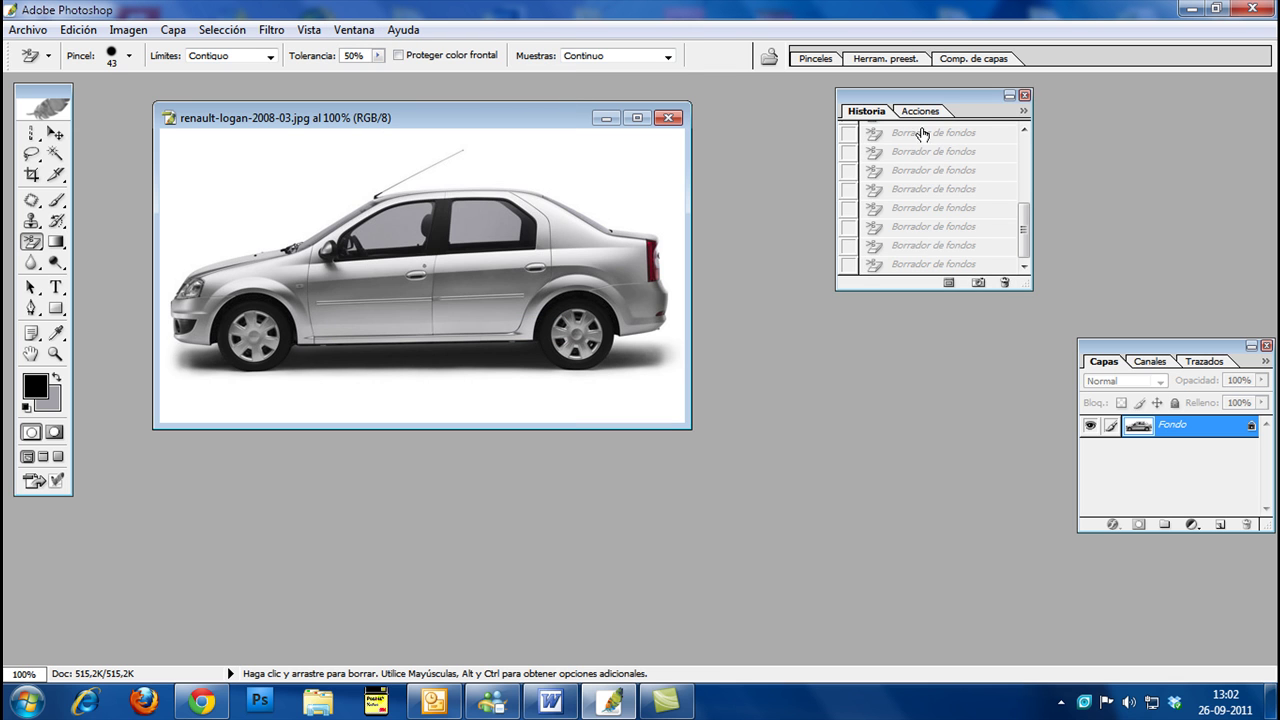
{"action": "left_click_drag", "start_coordinate": [972, 99], "coordinate": [1099, 100]}
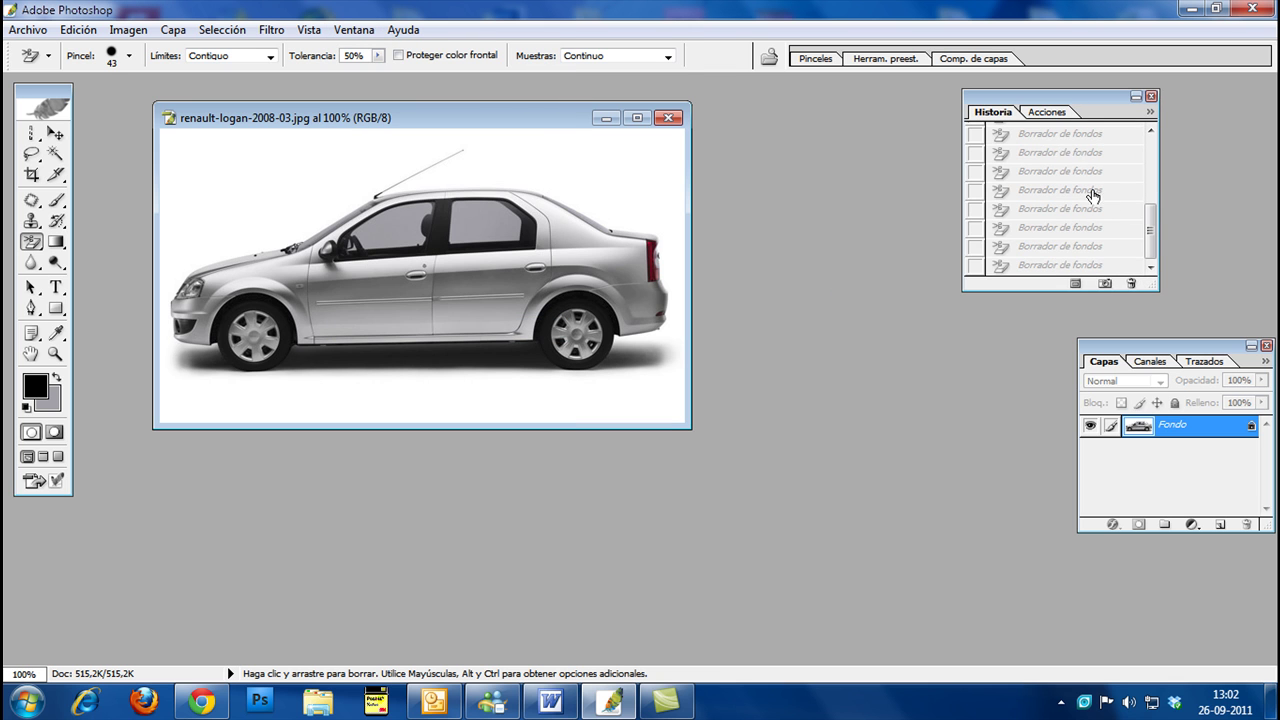
{"action": "left_click_drag", "start_coordinate": [1150, 228], "coordinate": [1152, 160]}
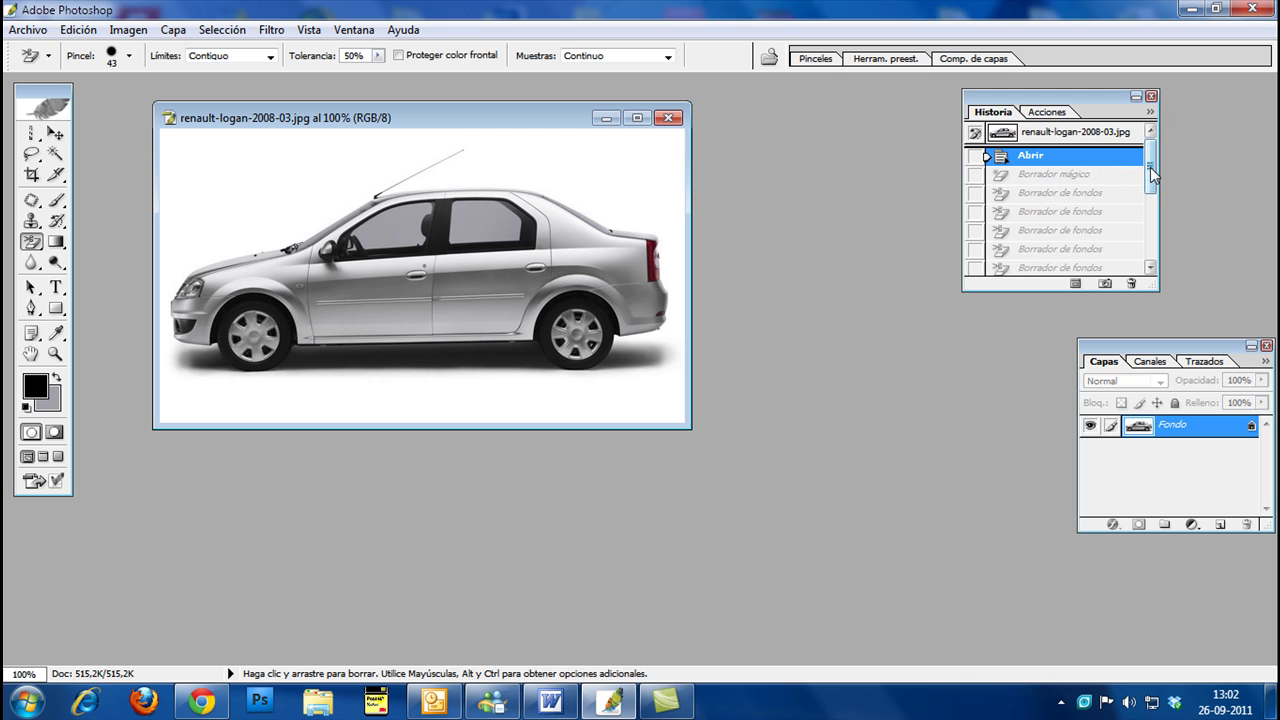
{"action": "left_click_drag", "start_coordinate": [1153, 175], "coordinate": [1153, 257]}
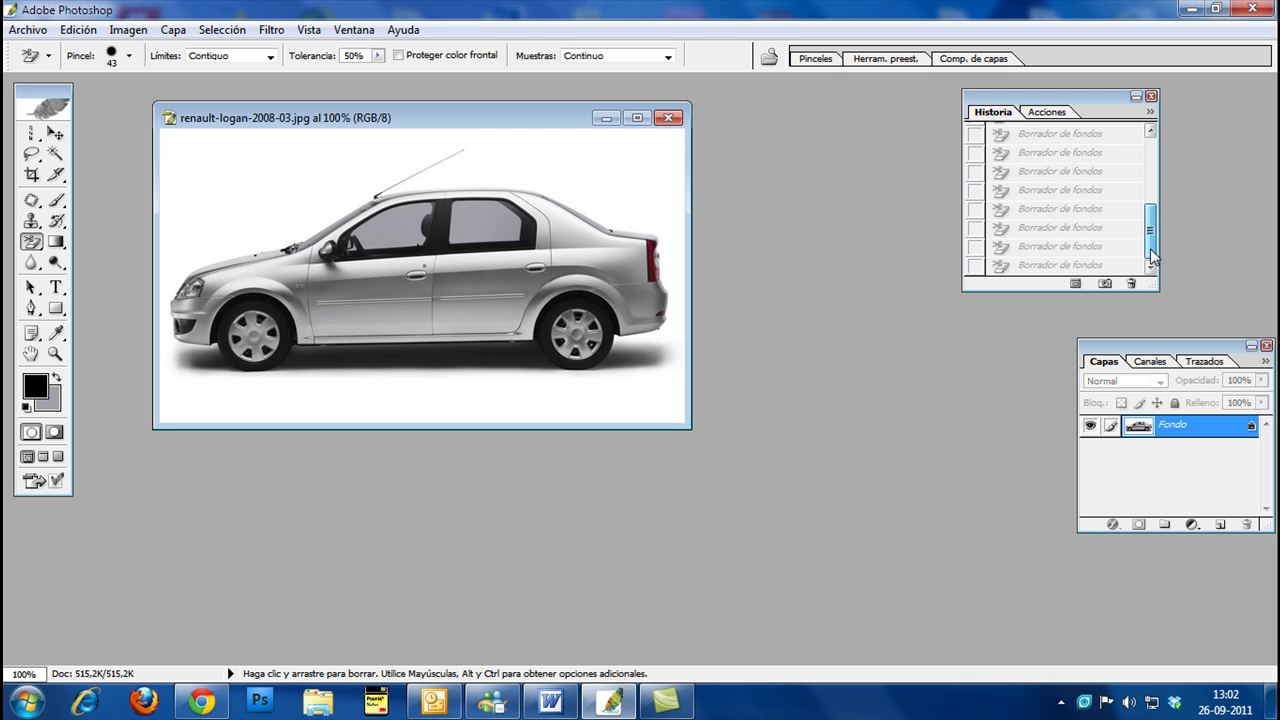
- Restore the latest Background Eraser state in the car image's history and save it as a new snapshot
{"action": "left_click", "coordinate": [1093, 266]}
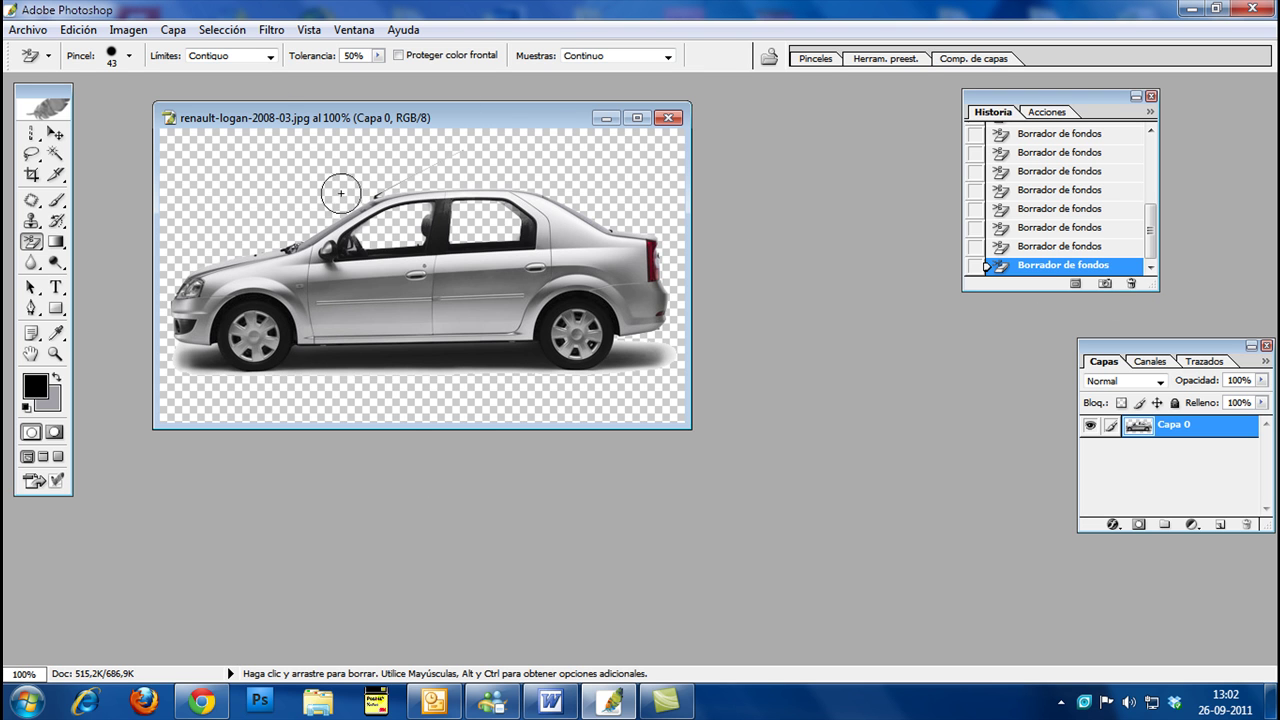
{"action": "left_click", "coordinate": [1105, 285]}
{"action": "left_click_drag", "start_coordinate": [1152, 244], "coordinate": [1158, 165]}
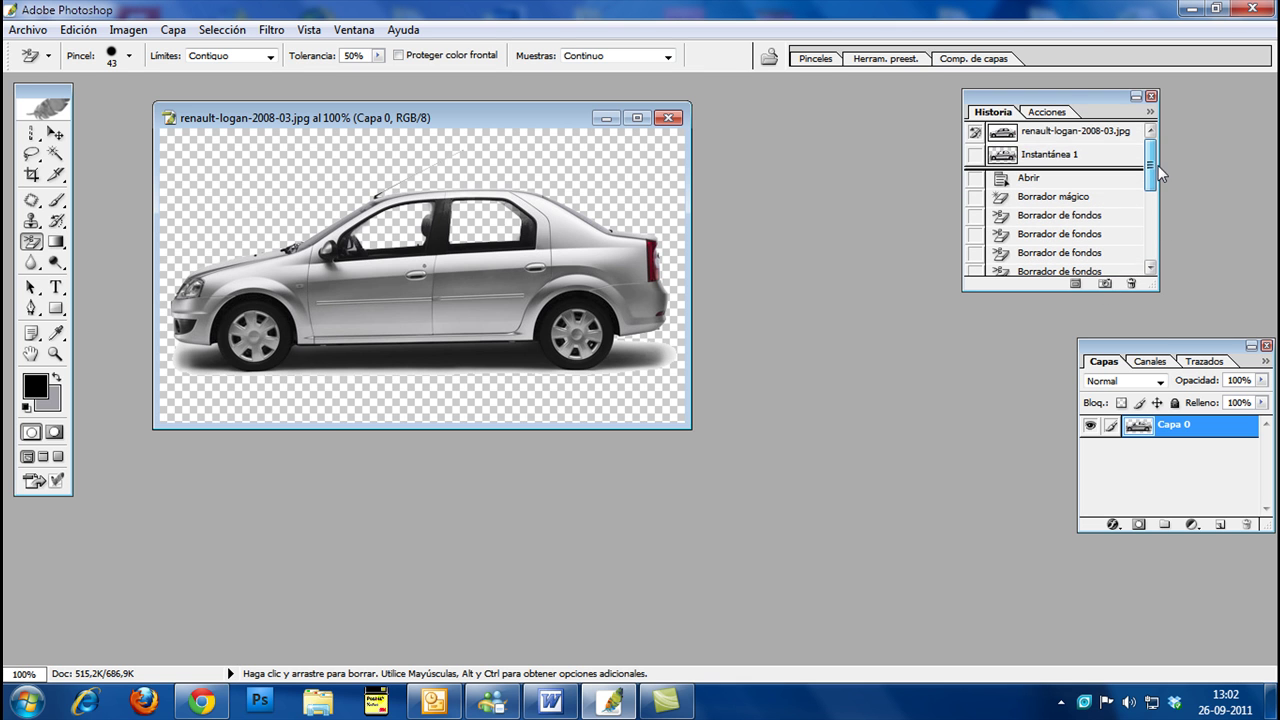
- Alternate between the original car snapshot and Instantánea 1 in the history to compare the two versions
{"action": "left_click", "coordinate": [1008, 155]}
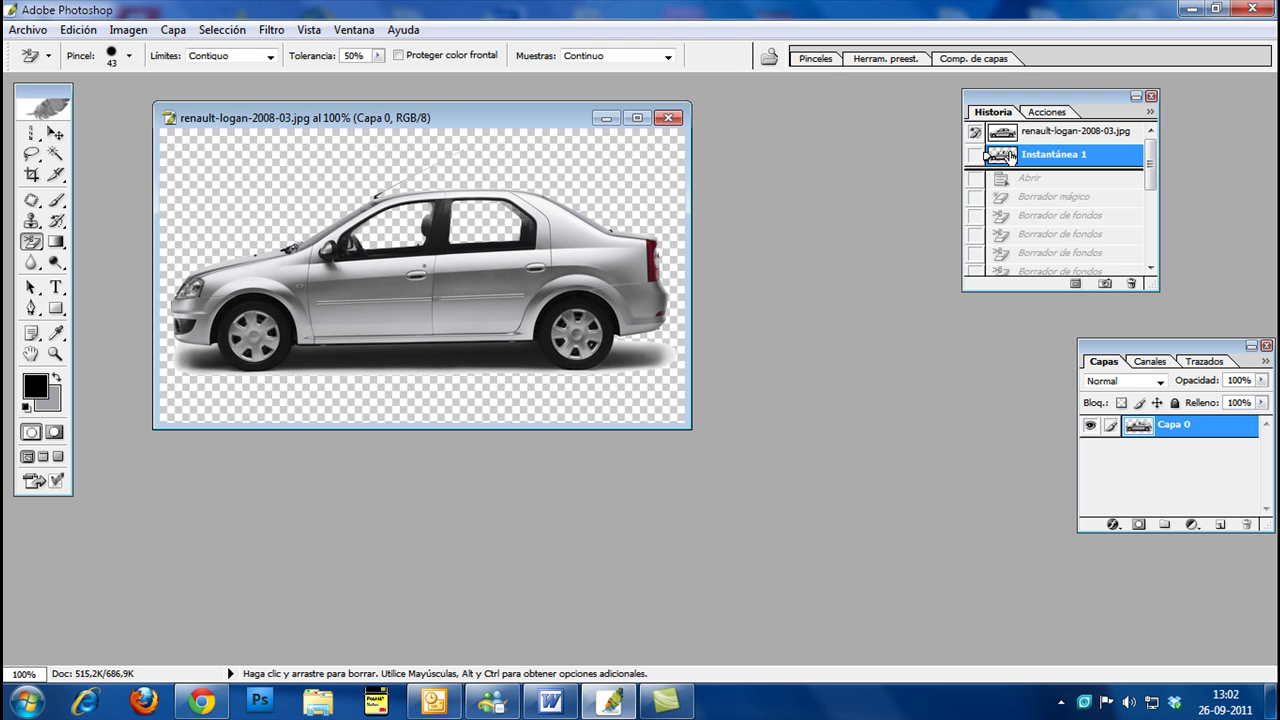
{"action": "left_click", "coordinate": [1003, 128]}
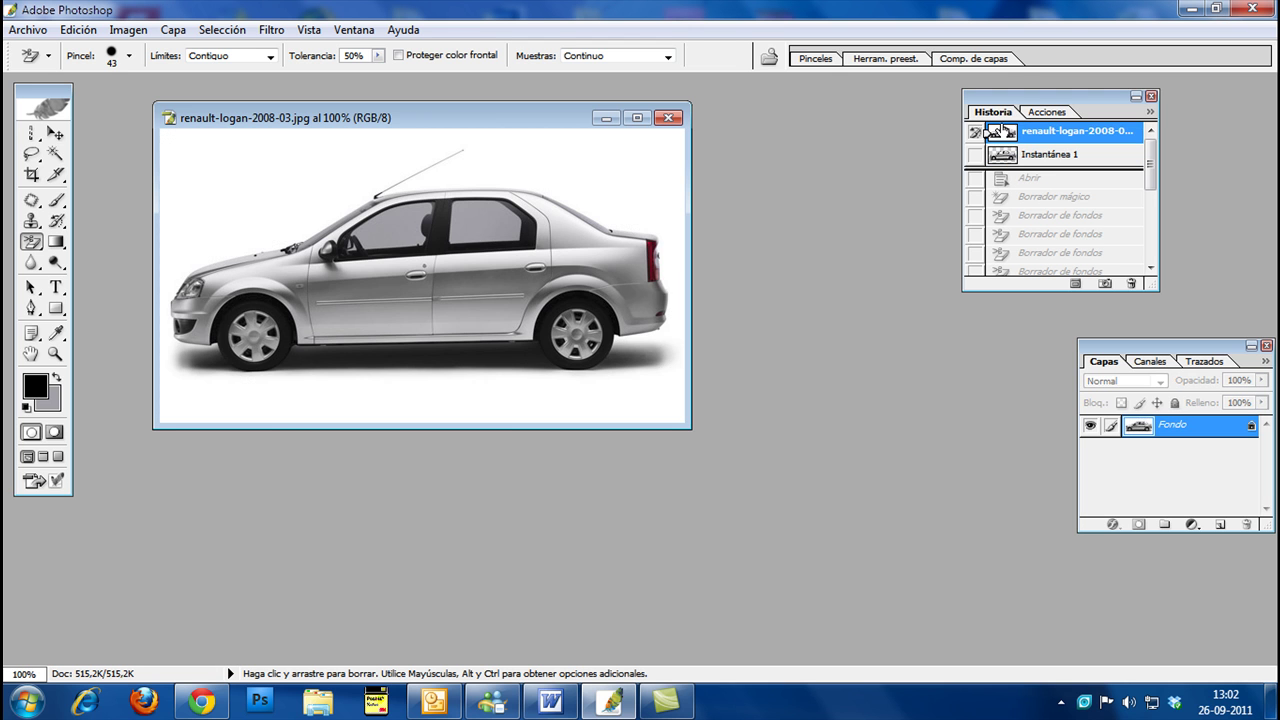
{"action": "left_click", "coordinate": [1008, 155]}
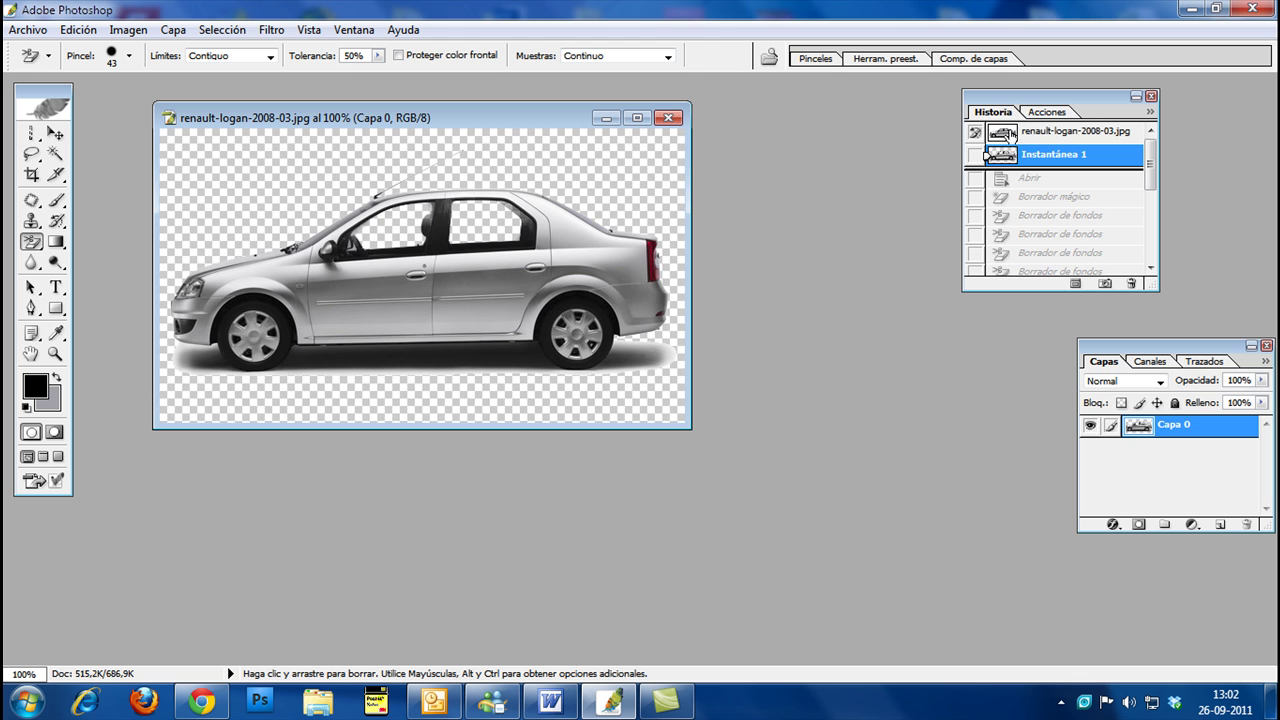
{"action": "left_click", "coordinate": [1010, 133]}
{"action": "left_click", "coordinate": [1009, 155]}
{"action": "left_click", "coordinate": [1003, 131]}
{"action": "left_click", "coordinate": [1006, 155]}
{"action": "left_click", "coordinate": [999, 132]}
{"action": "left_click", "coordinate": [1005, 155]}
{"action": "mouse_move", "coordinate": [1151, 170]}
{"action": "left_mouse_down"}
{"action": "mouse_move", "coordinate": [1152, 260]}
{"action": "mouse_move", "coordinate": [1149, 152]}
{"action": "left_mouse_up"}
{"action": "left_click", "coordinate": [1050, 135]}
{"action": "left_click", "coordinate": [1048, 158]}
- View a Background Eraser state a few entries before the end of the history, and return to Instantánea 1
{"action": "left_click_drag", "start_coordinate": [1150, 162], "coordinate": [1150, 234]}
{"action": "left_click", "coordinate": [1078, 210]}
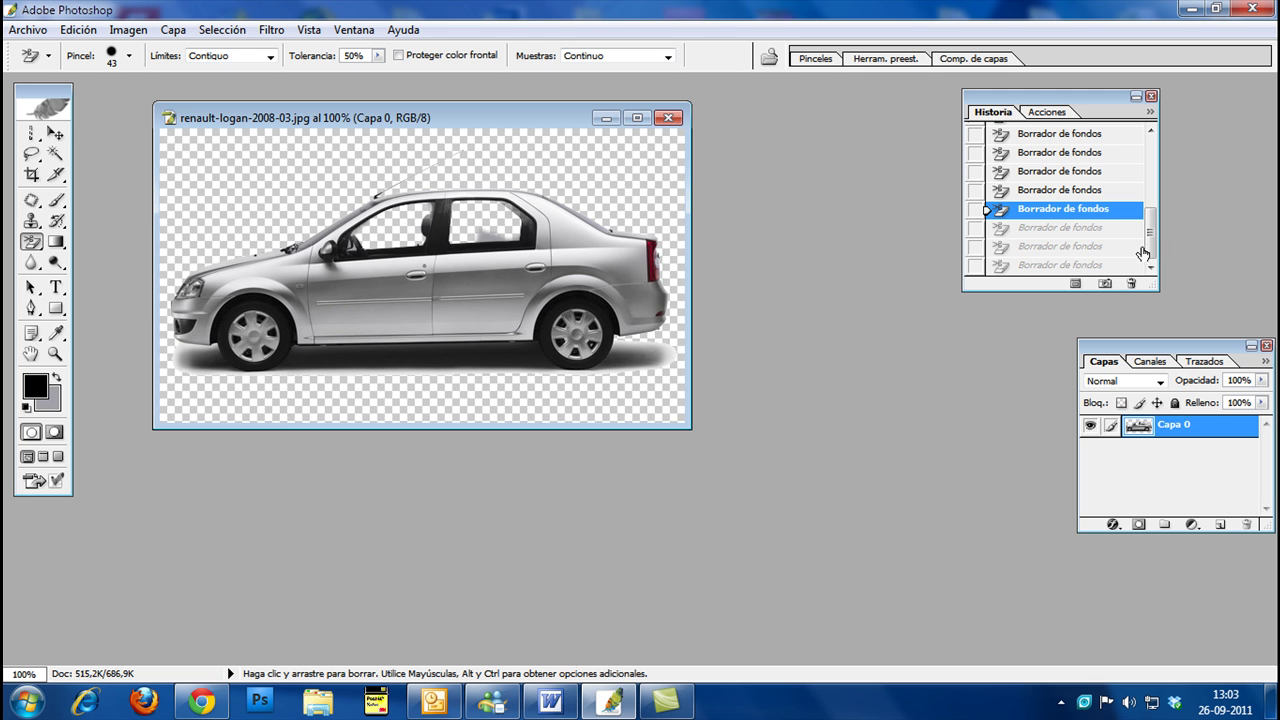
{"action": "left_click", "coordinate": [1151, 130]}
{"action": "left_click", "coordinate": [1048, 156]}
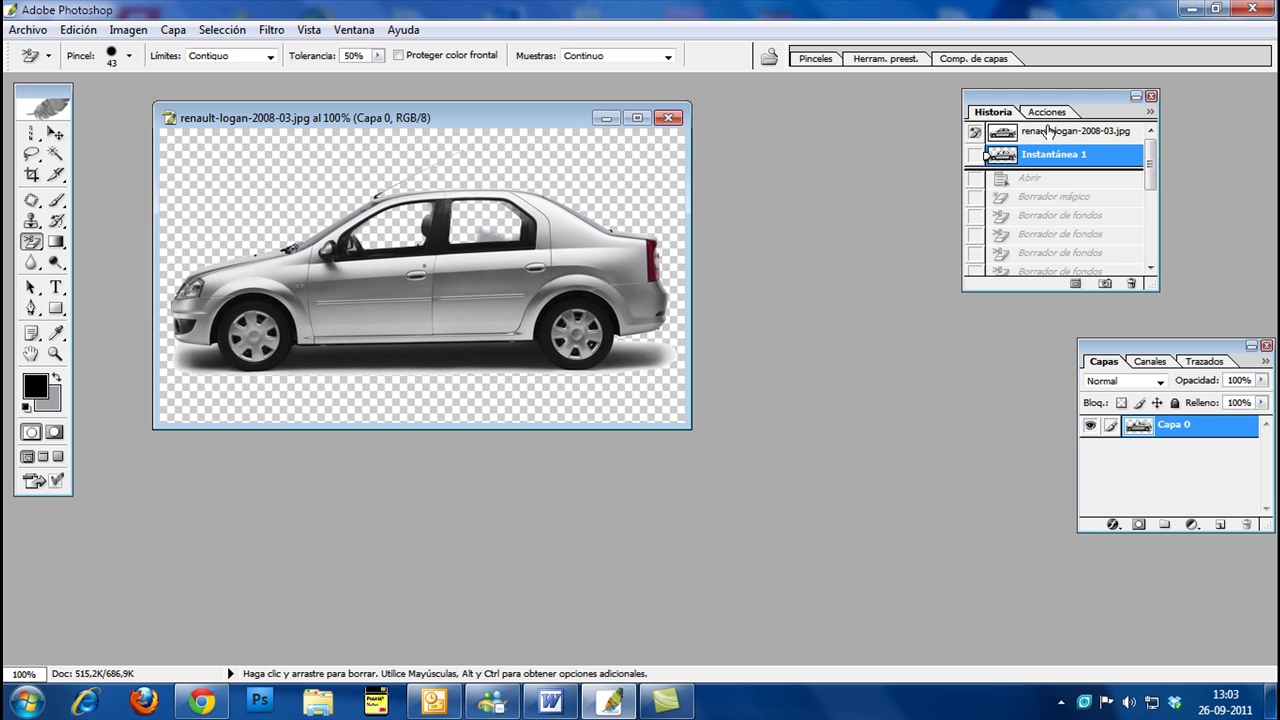
- Compare the original car image with the erased version again, ending on Instantánea 1
{"action": "left_click", "coordinate": [1048, 134]}
{"action": "left_click", "coordinate": [1048, 155]}
{"action": "left_click", "coordinate": [1050, 134]}
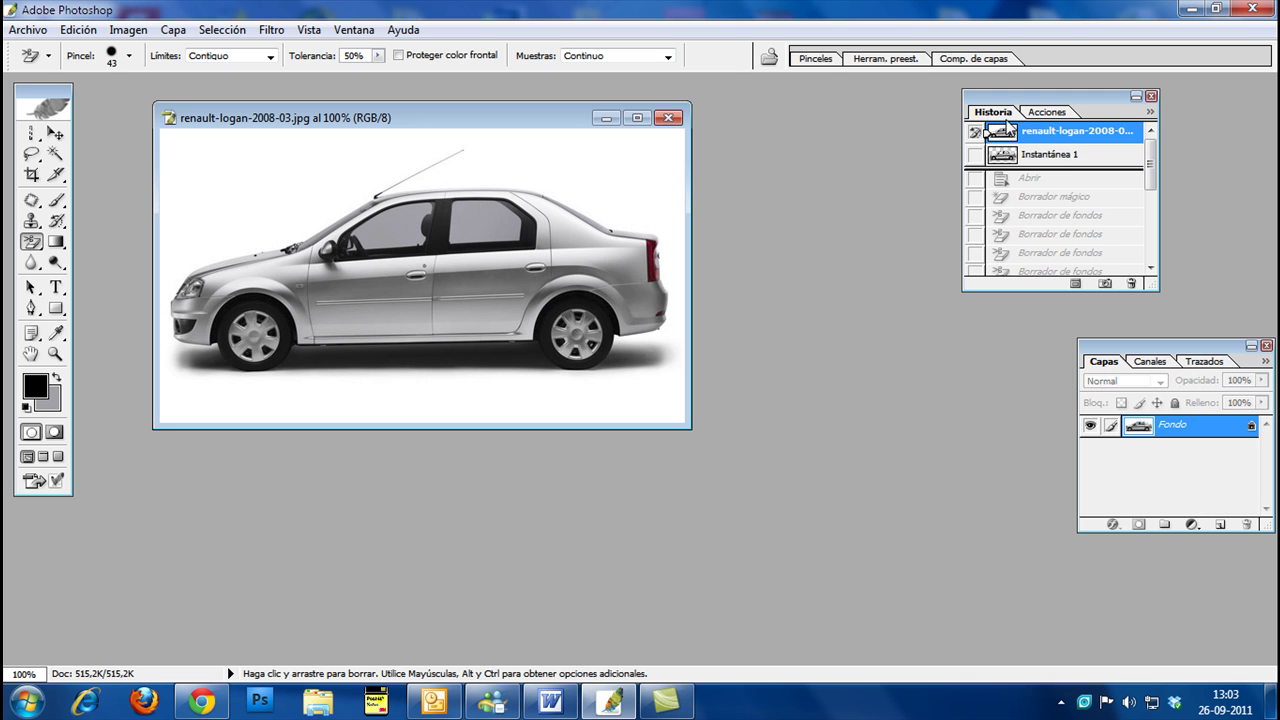
{"action": "left_click", "coordinate": [1000, 158]}
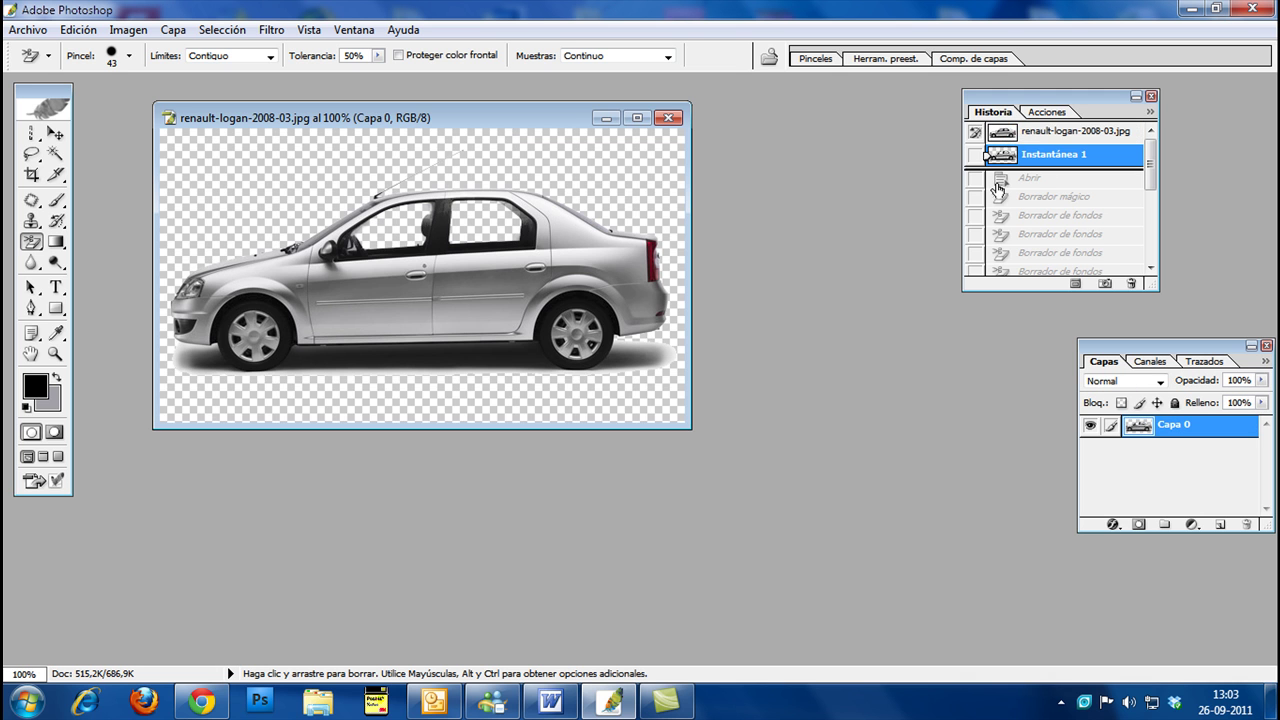
{"action": "left_click", "coordinate": [1010, 134]}
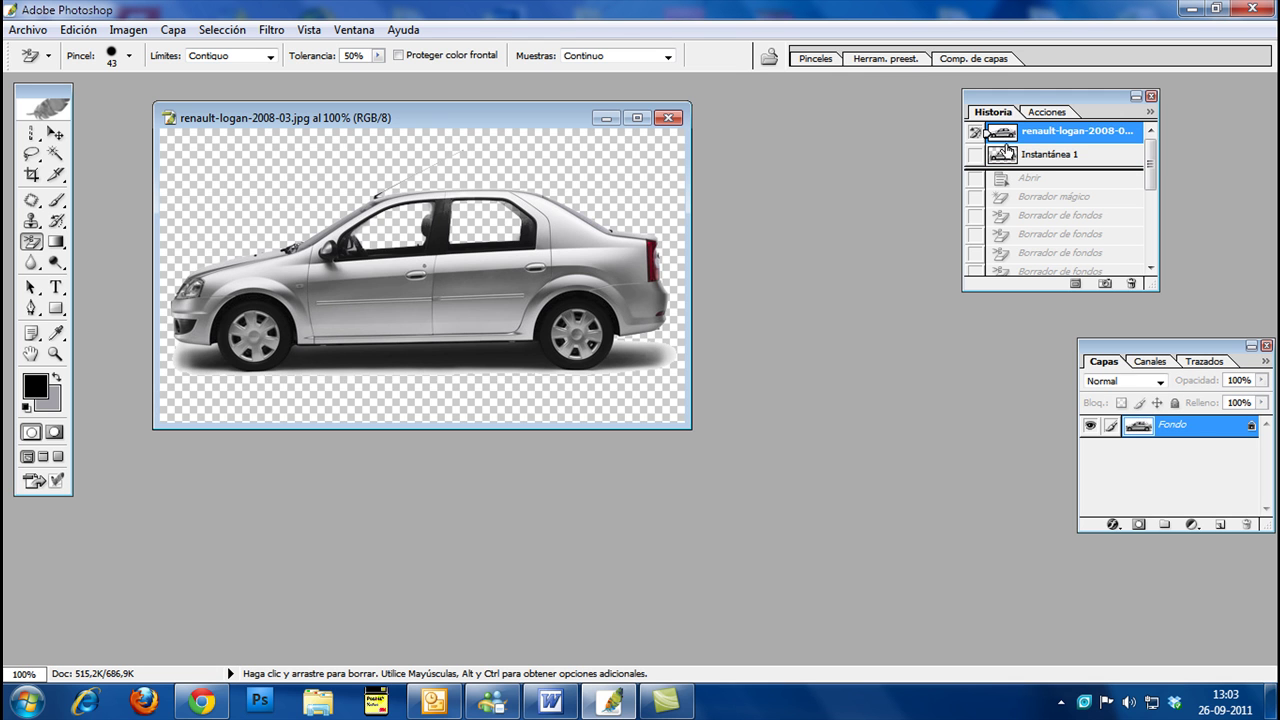
{"action": "left_click", "coordinate": [1005, 157]}
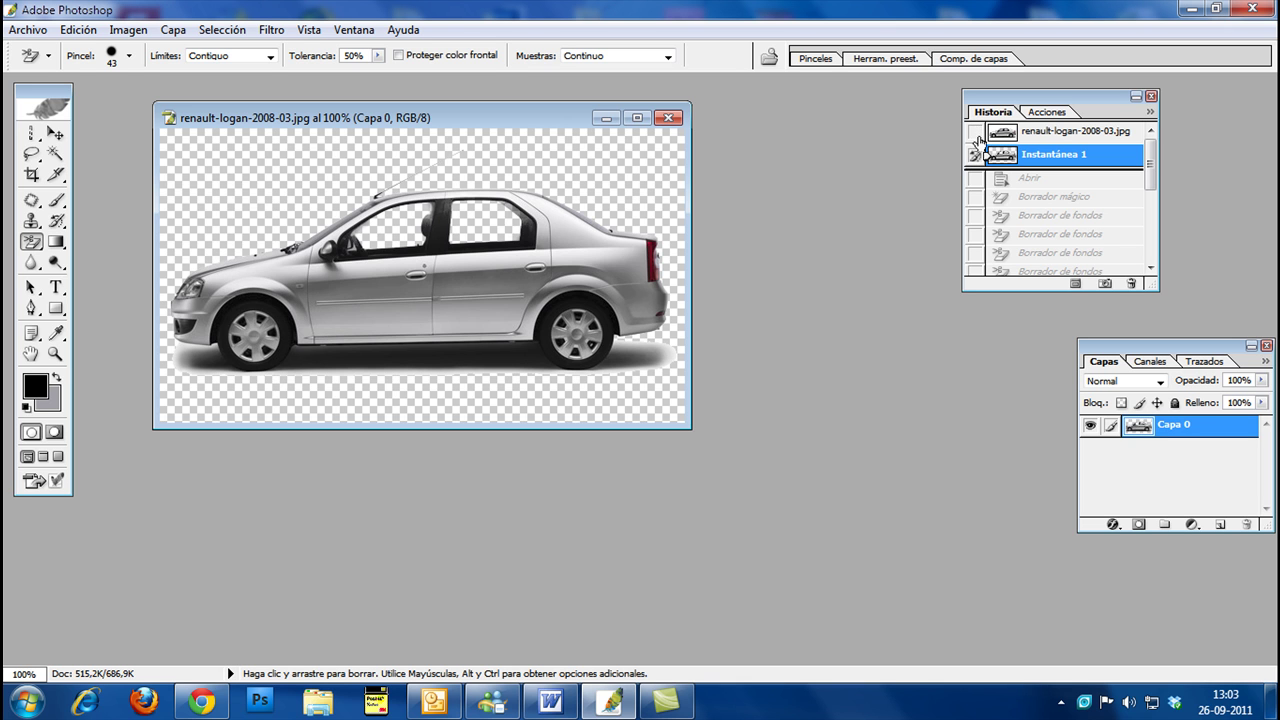
- Set the original car snapshot as the history source and repaint the erased side window glass with the History Brush
{"action": "left_click", "coordinate": [976, 156]}
{"action": "left_click", "coordinate": [977, 132]}
{"action": "left_click", "coordinate": [56, 221]}
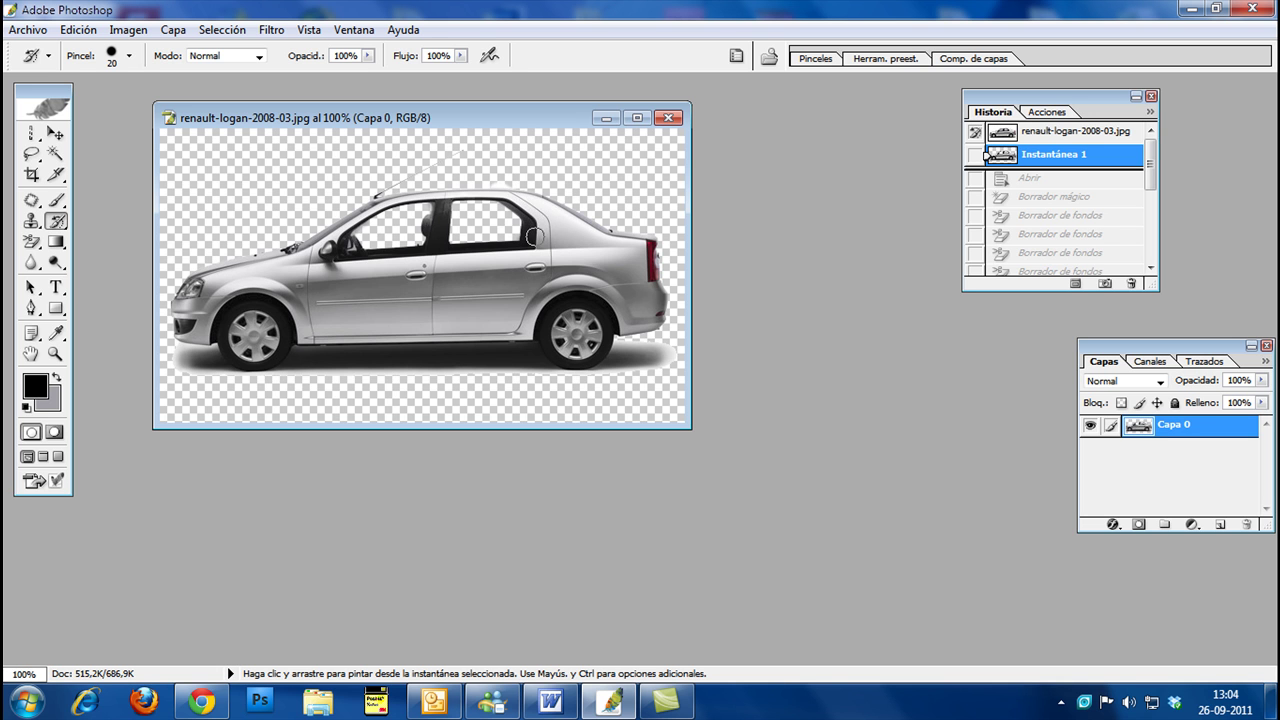
{"action": "left_click", "coordinate": [530, 232]}
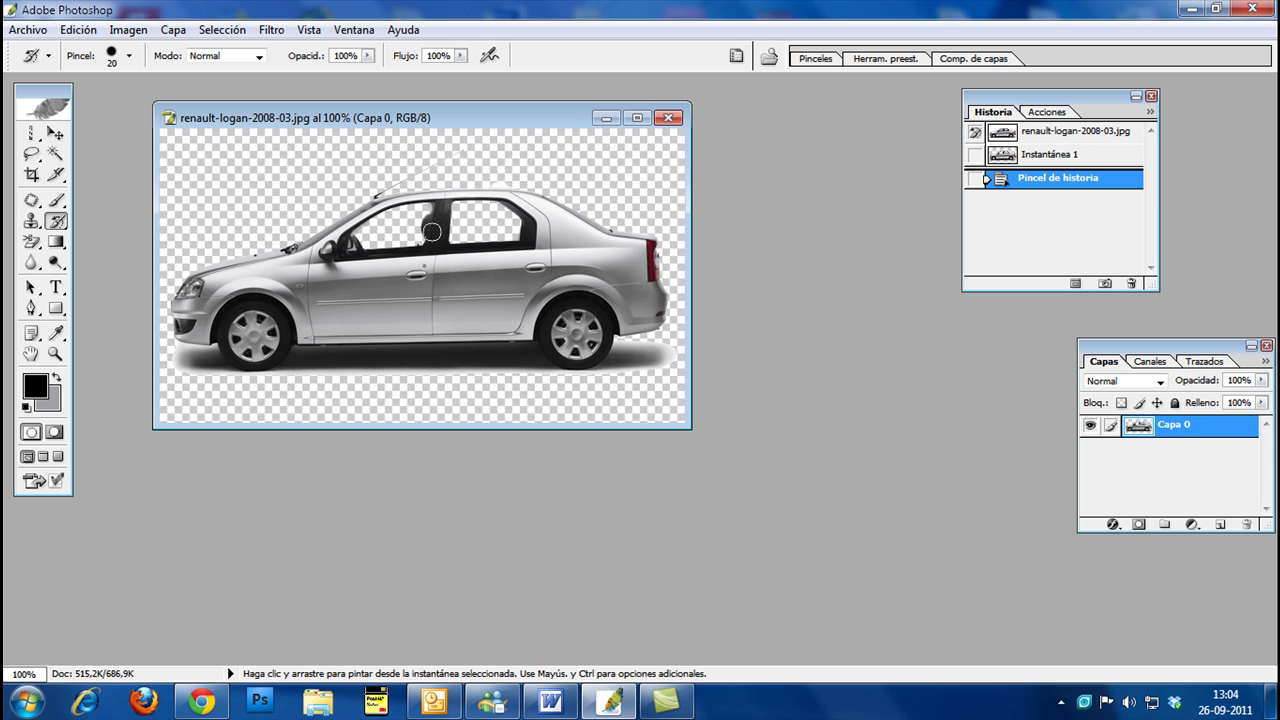
{"action": "left_click_drag", "start_coordinate": [441, 206], "coordinate": [432, 209]}
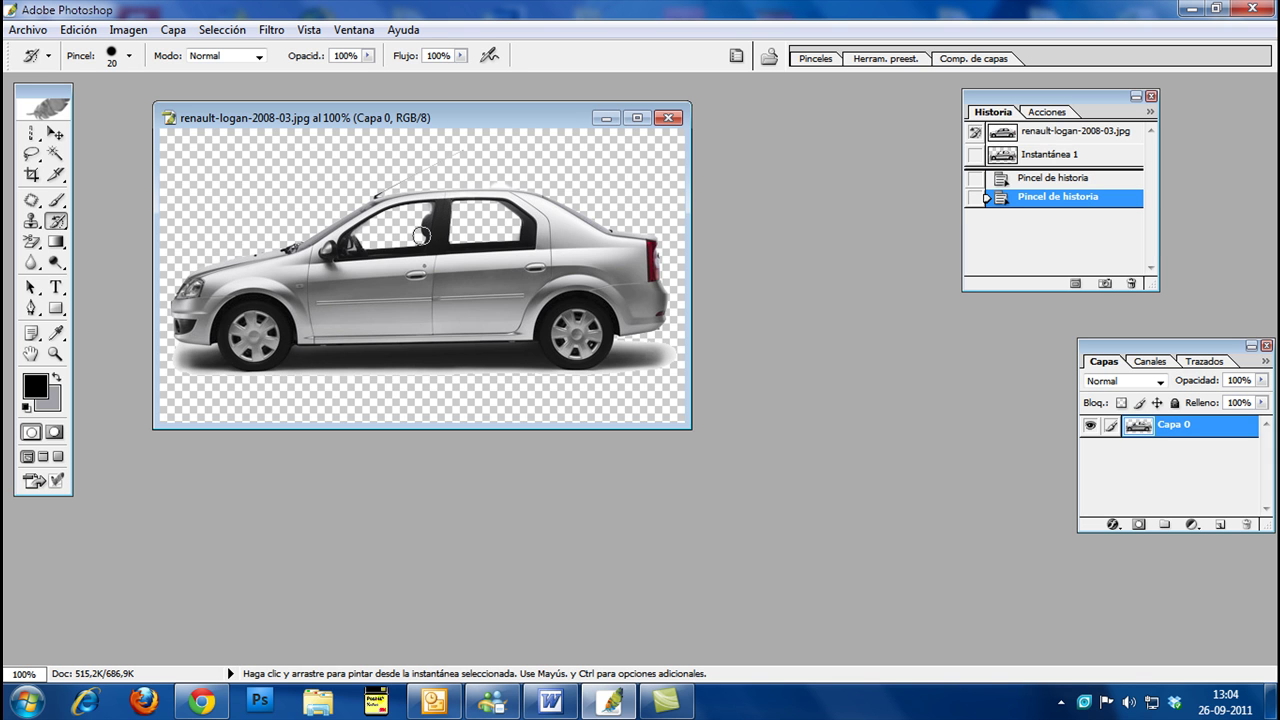
{"action": "mouse_move", "coordinate": [366, 236]}
{"action": "left_mouse_down"}
{"action": "mouse_move", "coordinate": [403, 217]}
{"action": "mouse_move", "coordinate": [359, 227]}
{"action": "mouse_move", "coordinate": [400, 218]}
{"action": "mouse_move", "coordinate": [417, 253]}
{"action": "mouse_move", "coordinate": [367, 247]}
{"action": "mouse_move", "coordinate": [440, 229]}
{"action": "left_mouse_up"}
{"action": "mouse_move", "coordinate": [463, 211]}
{"action": "left_mouse_down"}
{"action": "mouse_move", "coordinate": [464, 226]}
{"action": "mouse_move", "coordinate": [445, 231]}
{"action": "left_mouse_up"}
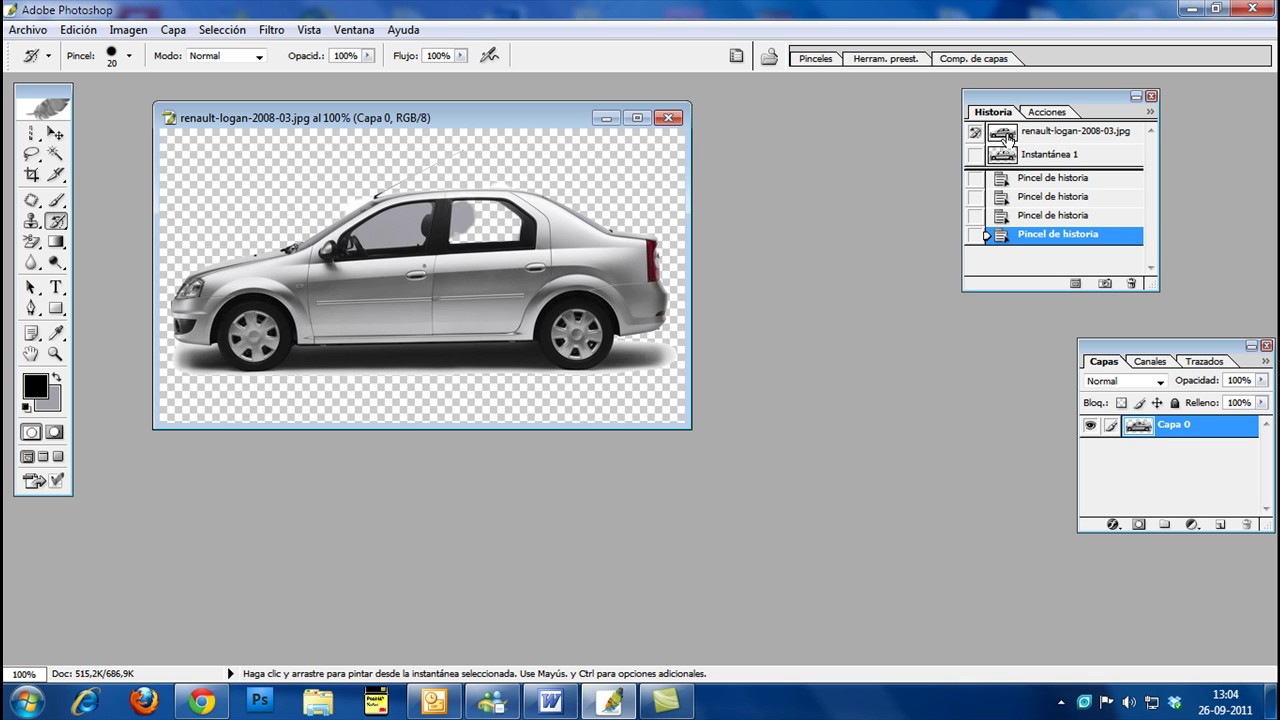
{"action": "mouse_move", "coordinate": [445, 230]}
{"action": "left_mouse_down"}
{"action": "mouse_move", "coordinate": [459, 196]}
{"action": "mouse_move", "coordinate": [455, 212]}
{"action": "mouse_move", "coordinate": [487, 207]}
{"action": "mouse_move", "coordinate": [467, 241]}
{"action": "left_mouse_up"}
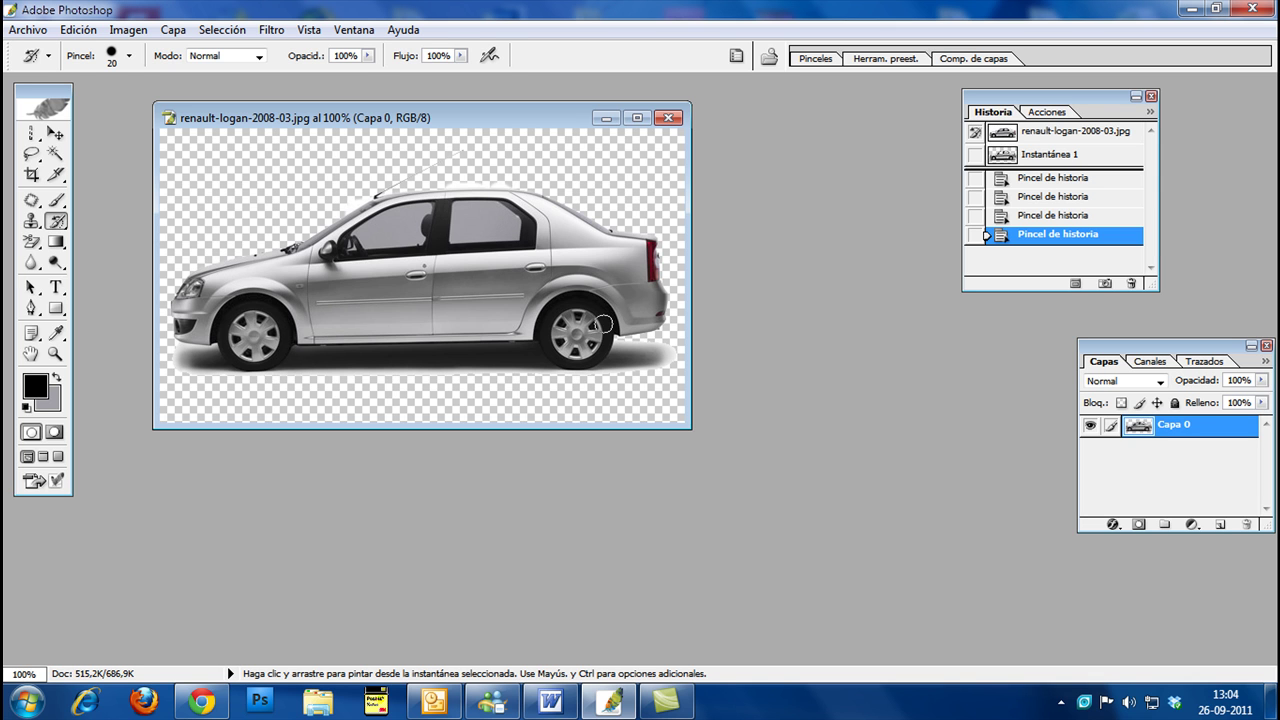
{"action": "left_click_drag", "start_coordinate": [598, 298], "coordinate": [596, 292]}
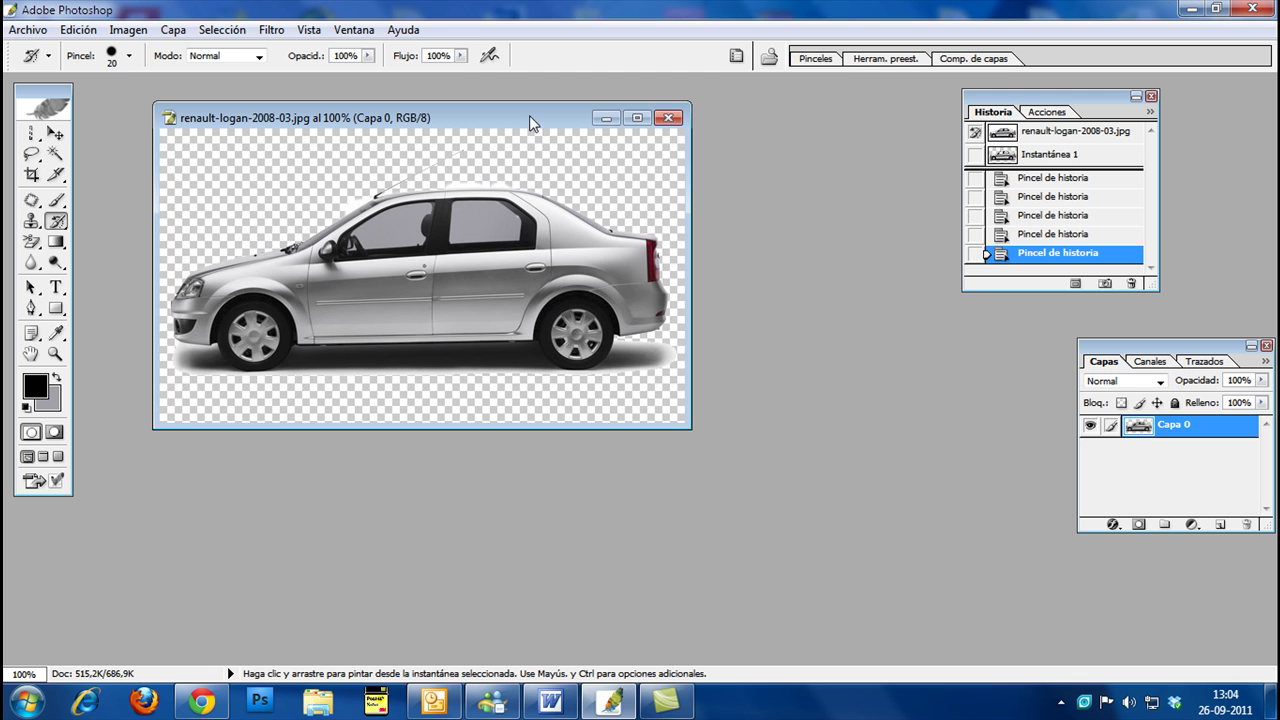
- Close the renault-logan-2008-03.jpg image
{"action": "left_click_drag", "start_coordinate": [530, 115], "coordinate": [578, 118]}
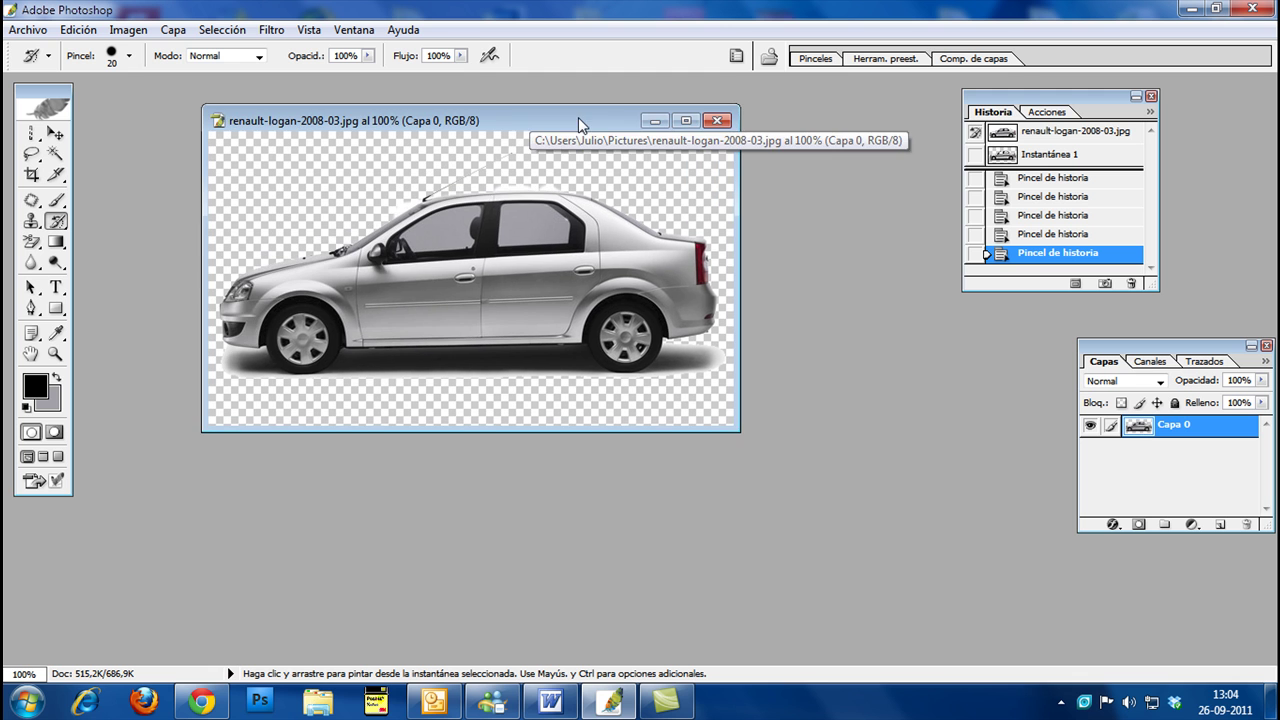
{"action": "left_click", "coordinate": [722, 124]}
{"action": "left_click", "coordinate": [651, 274]}
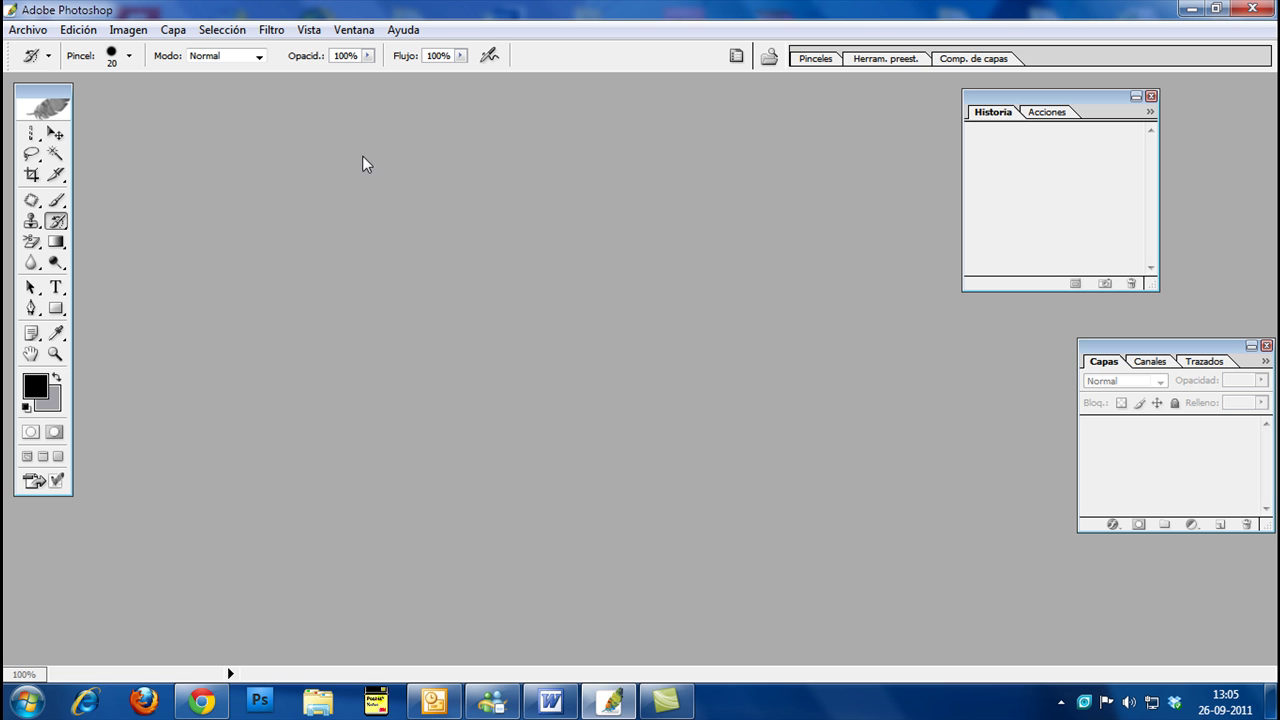
- Open "casa en medio del bosque.jpg", accept its embedded colour profile and reposition its window in the workspace
{"action": "left_click", "coordinate": [30, 30]}
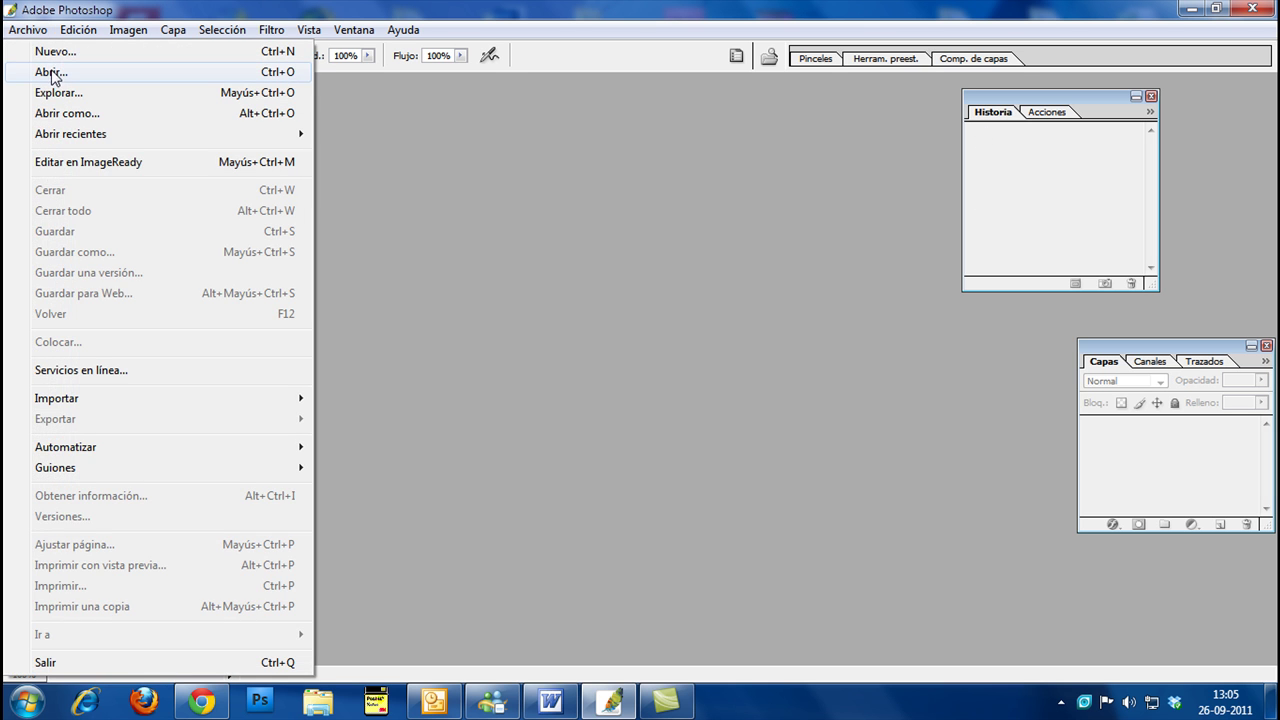
{"action": "left_click", "coordinate": [52, 73]}
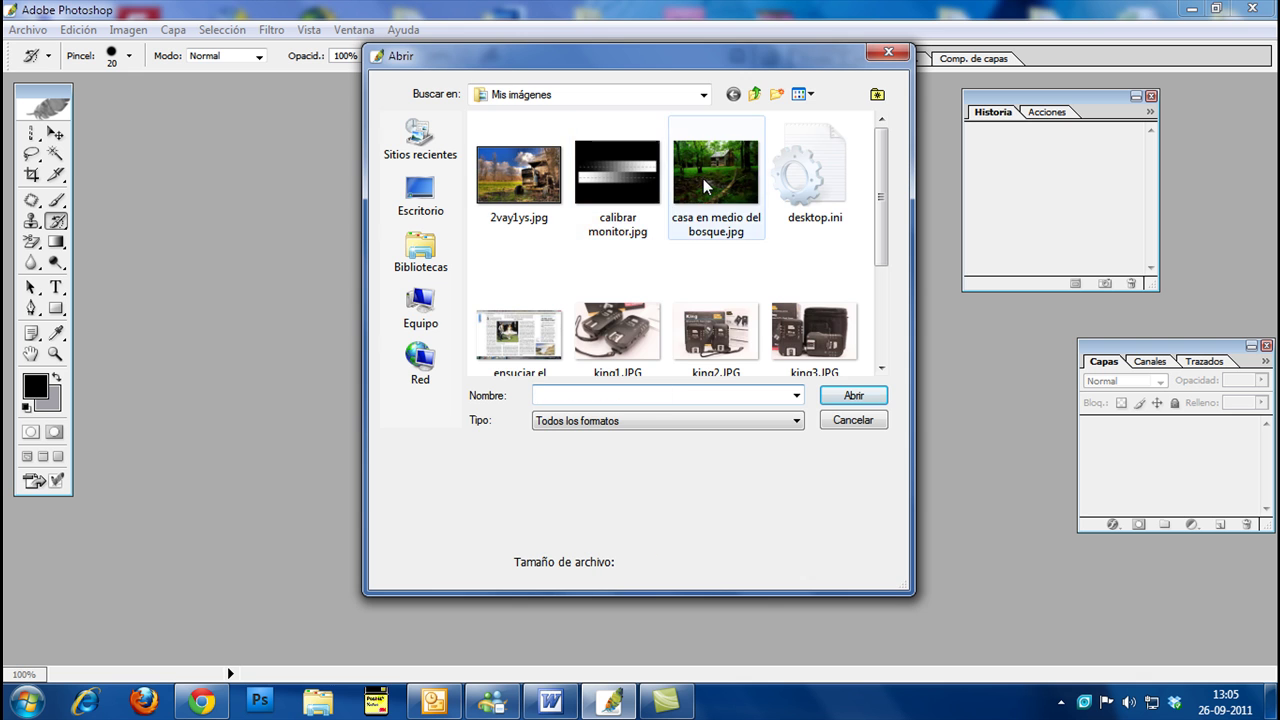
{"action": "double_click", "coordinate": [705, 185]}
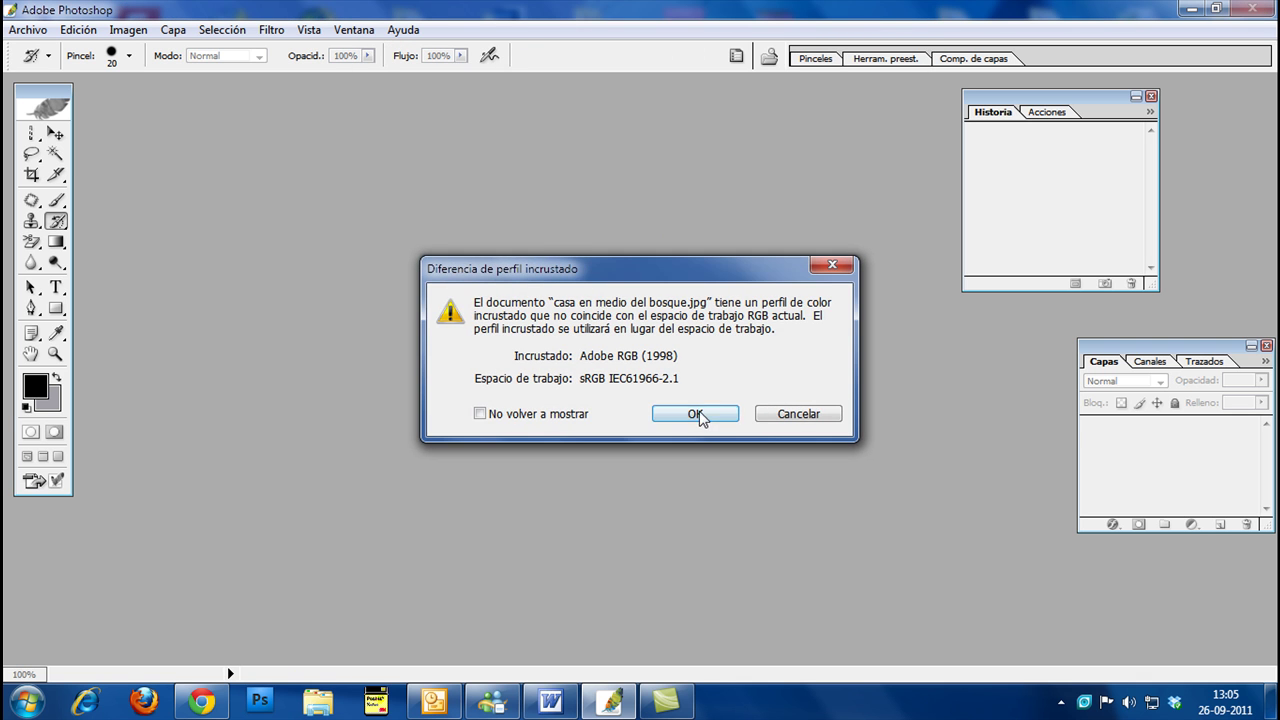
{"action": "left_click", "coordinate": [697, 414]}
{"action": "left_click_drag", "start_coordinate": [523, 90], "coordinate": [600, 99]}
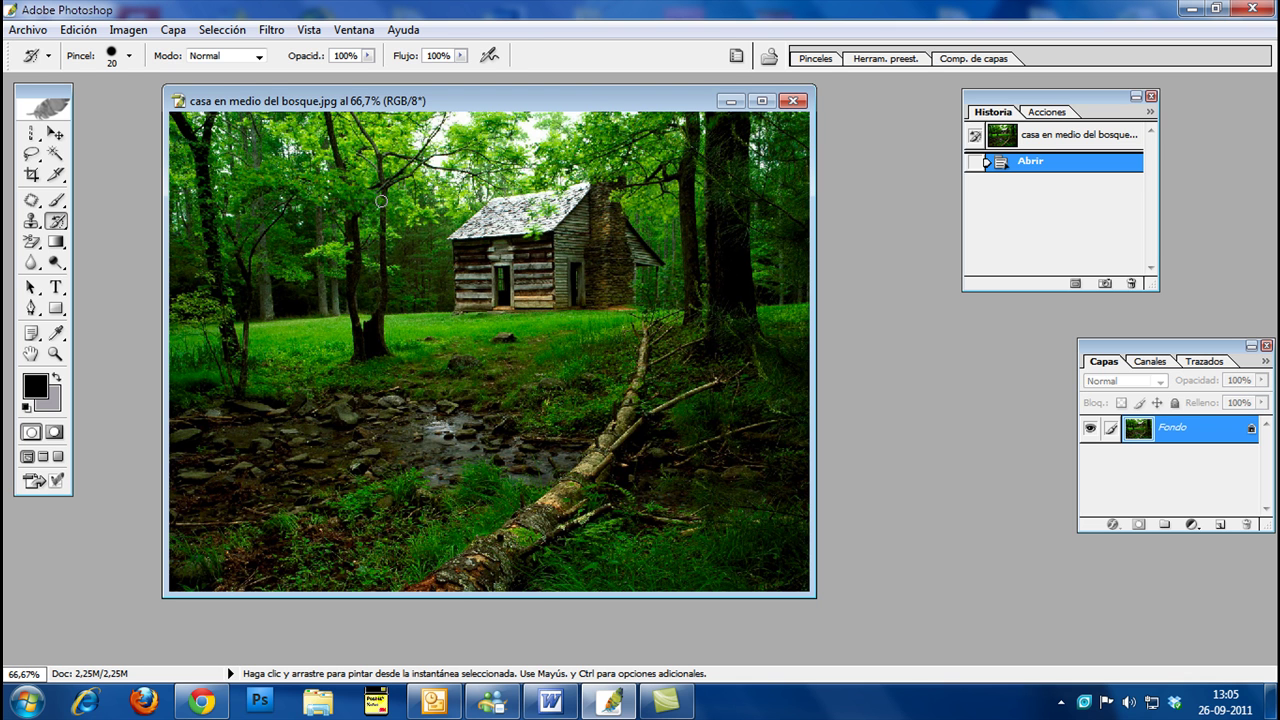
- Desaturate the forest cabin photo and save the black-and-white version as a new history snapshot
{"action": "left_click", "coordinate": [128, 30]}
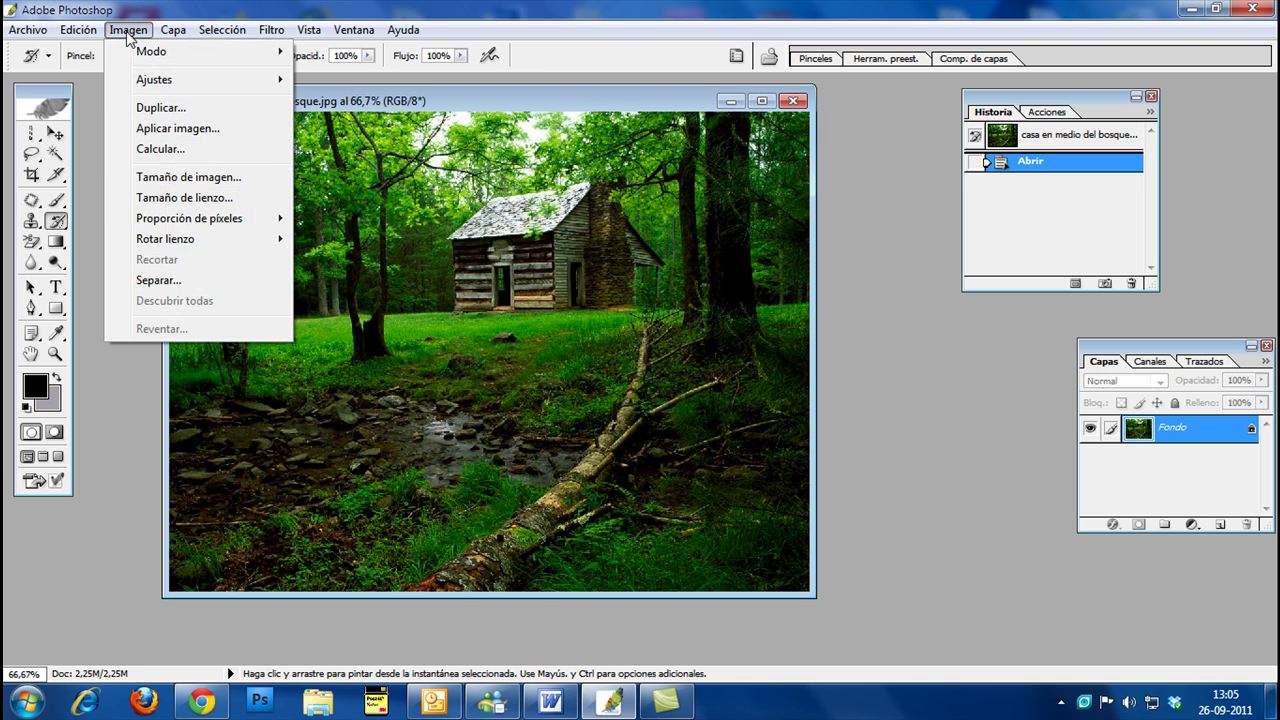
{"action": "mouse_move", "coordinate": [146, 80]}
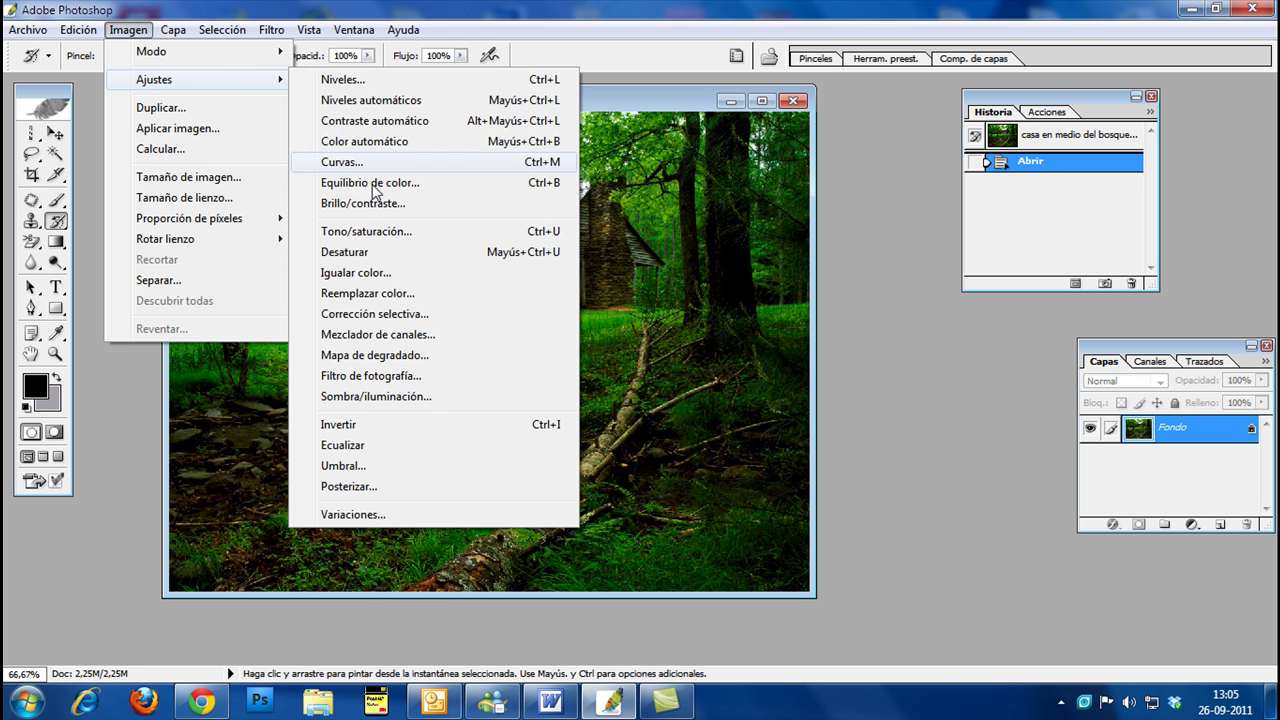
{"action": "left_click", "coordinate": [370, 254]}
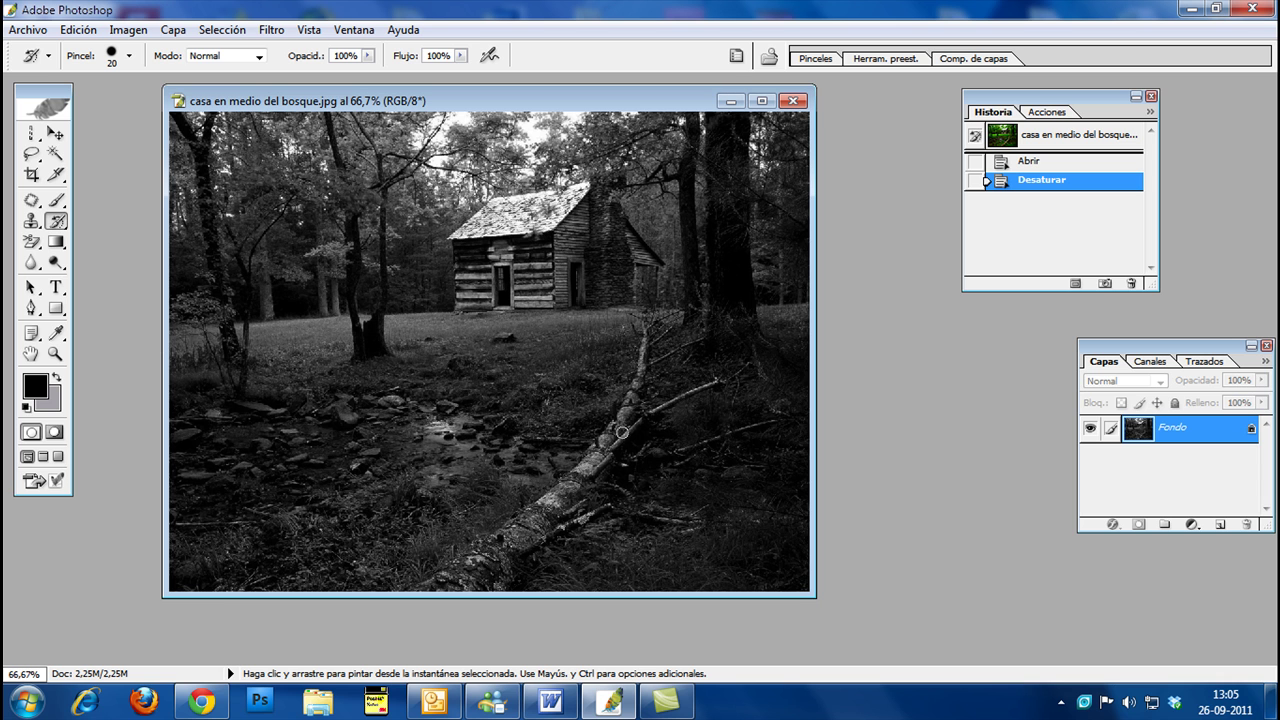
{"action": "left_click", "coordinate": [1104, 285]}
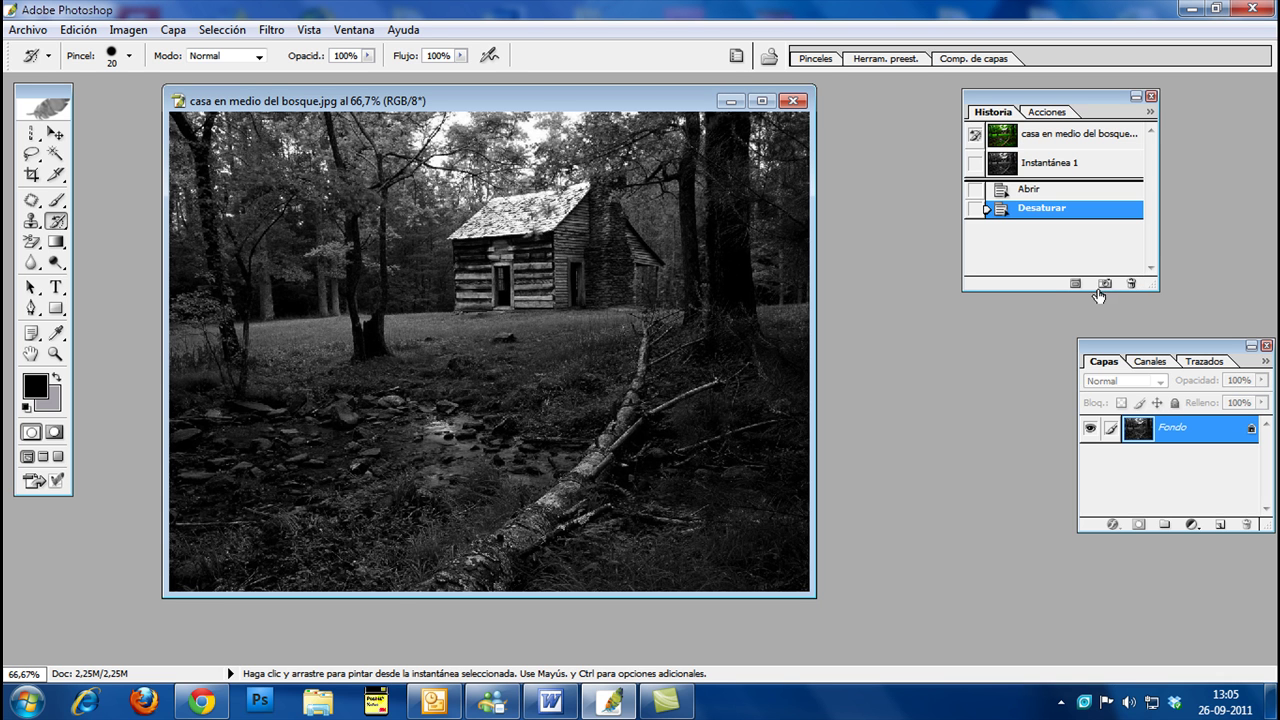
- Compare the colour original of the cabin photo with the desaturated snapshot, ending on Instantánea 1
{"action": "left_click", "coordinate": [1047, 165]}
{"action": "left_click", "coordinate": [1034, 146]}
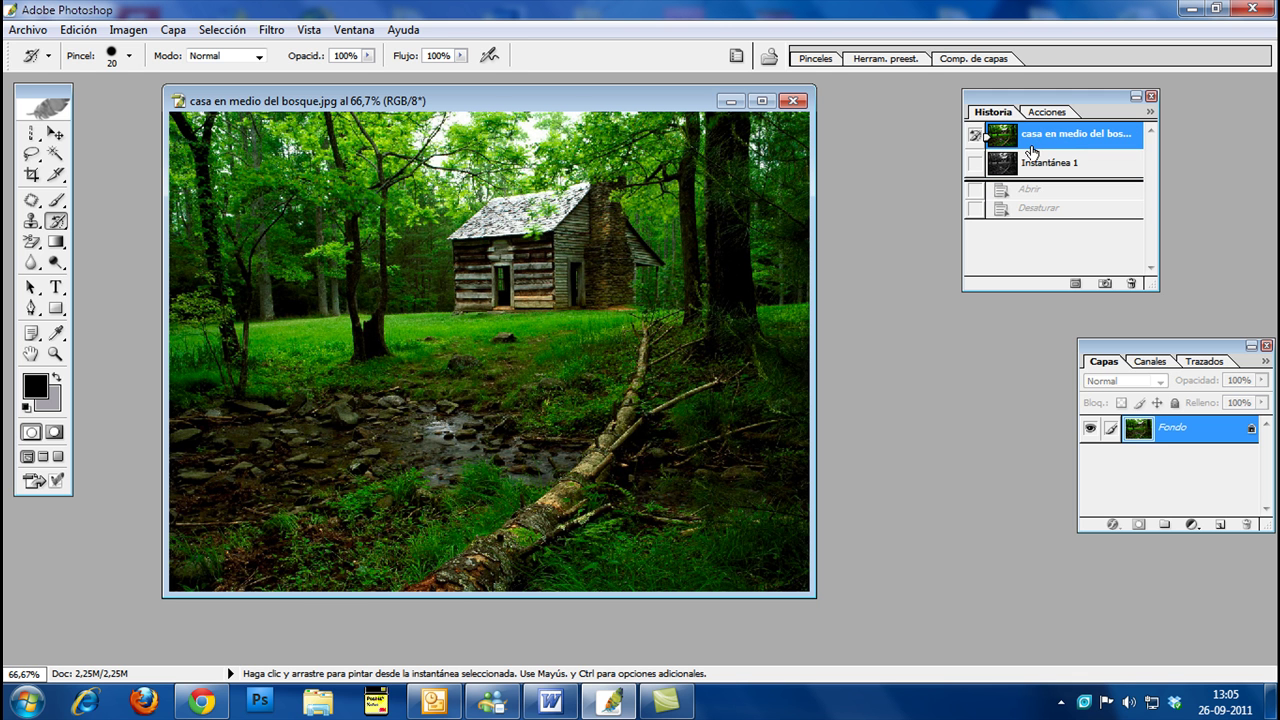
{"action": "left_click", "coordinate": [1034, 162]}
{"action": "left_click", "coordinate": [1034, 135]}
{"action": "left_click", "coordinate": [1030, 163]}
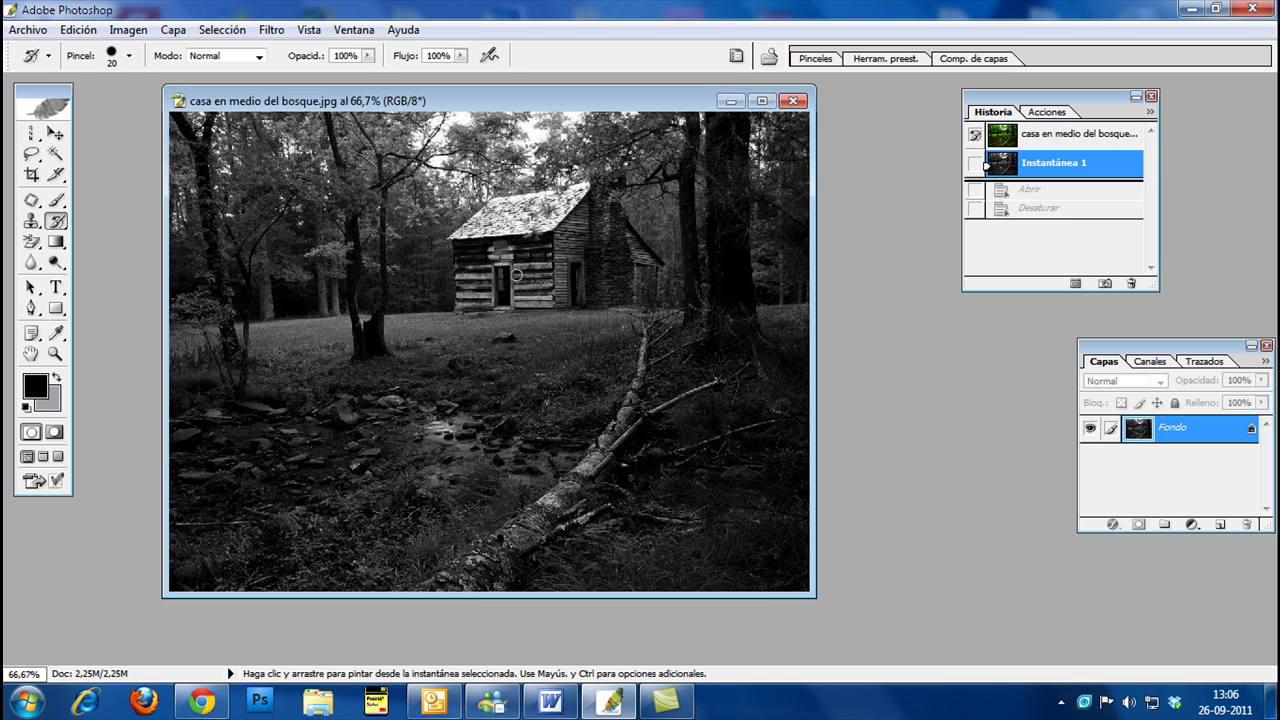
- Set the History Brush to 38% opacity and 53 px diameter, and paint partial colour back onto the cabin
{"action": "left_click", "coordinate": [367, 56]}
{"action": "left_click_drag", "start_coordinate": [366, 72], "coordinate": [310, 73]}
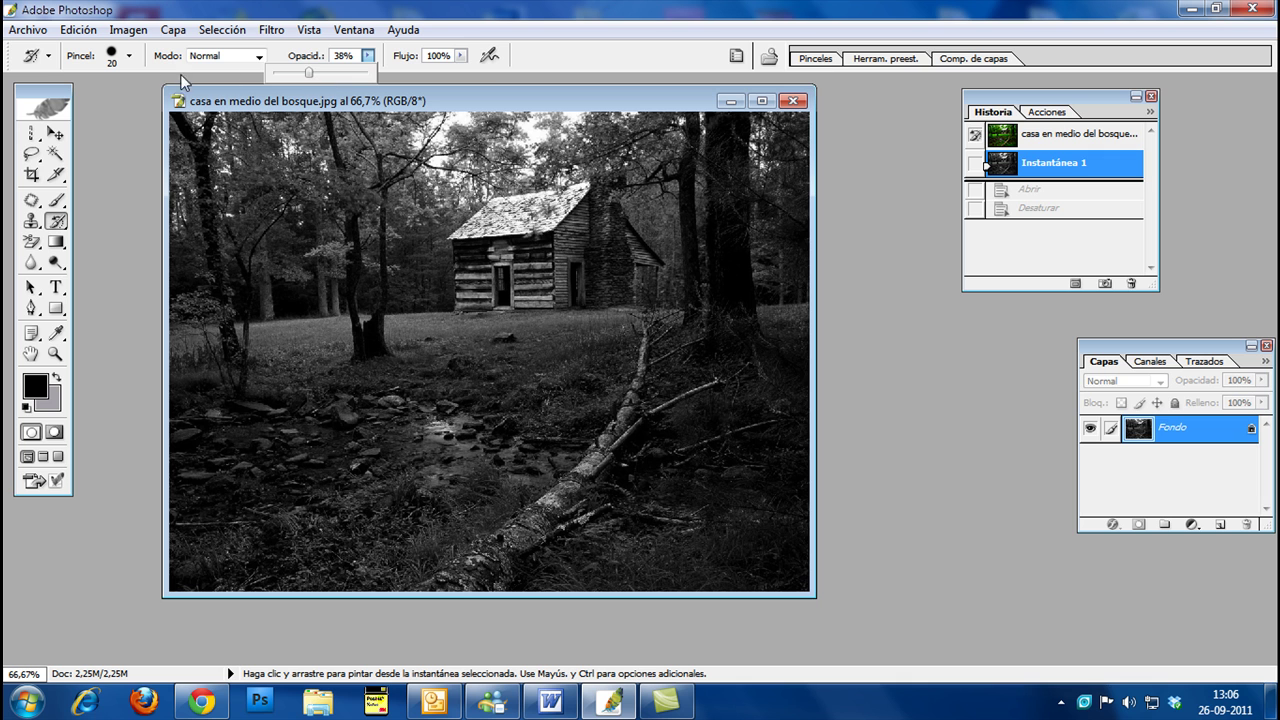
{"action": "left_click", "coordinate": [129, 56]}
{"action": "left_click_drag", "start_coordinate": [137, 106], "coordinate": [119, 106]}
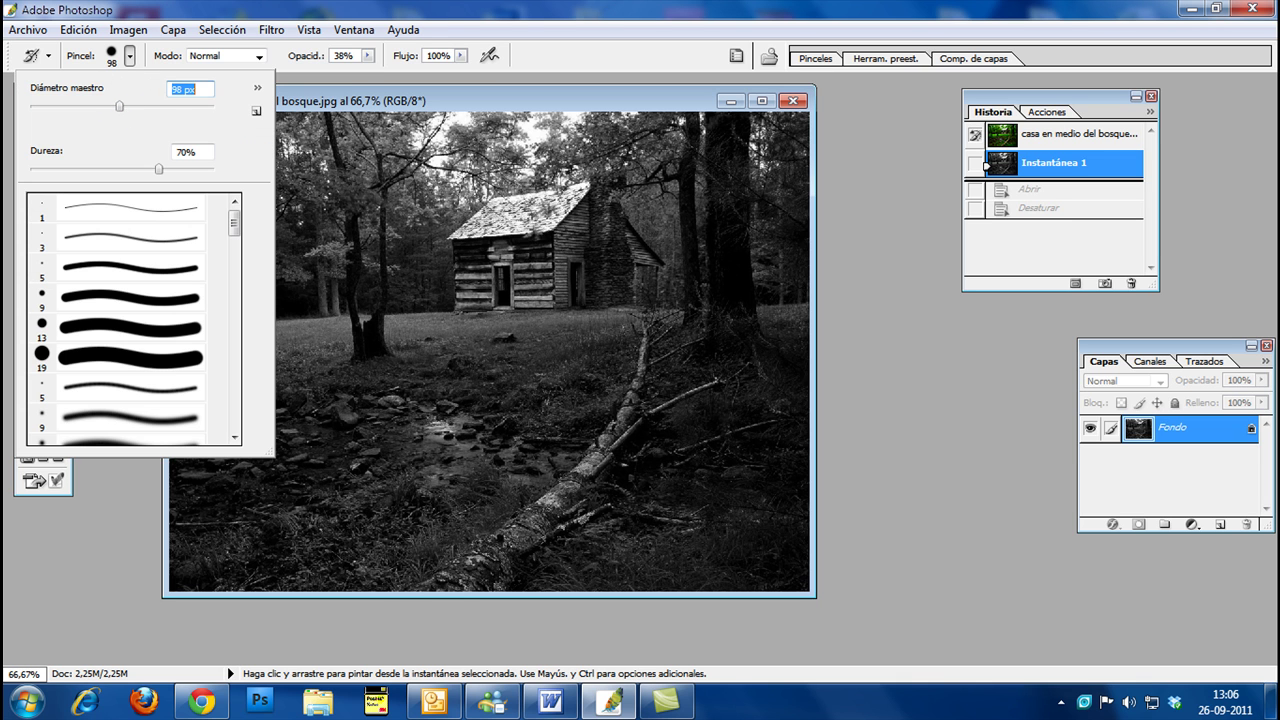
{"action": "left_click", "coordinate": [78, 106]}
{"action": "left_click", "coordinate": [485, 277]}
{"action": "mouse_move", "coordinate": [489, 277]}
{"action": "left_mouse_down"}
{"action": "mouse_move", "coordinate": [530, 278]}
{"action": "mouse_move", "coordinate": [534, 297]}
{"action": "mouse_move", "coordinate": [539, 254]}
{"action": "mouse_move", "coordinate": [539, 274]}
{"action": "mouse_move", "coordinate": [570, 289]}
{"action": "mouse_move", "coordinate": [570, 198]}
{"action": "mouse_move", "coordinate": [514, 211]}
{"action": "mouse_move", "coordinate": [483, 242]}
{"action": "mouse_move", "coordinate": [517, 265]}
{"action": "mouse_move", "coordinate": [560, 232]}
{"action": "mouse_move", "coordinate": [607, 289]}
{"action": "mouse_move", "coordinate": [605, 236]}
{"action": "mouse_move", "coordinate": [622, 242]}
{"action": "mouse_move", "coordinate": [636, 281]}
{"action": "mouse_move", "coordinate": [645, 264]}
{"action": "mouse_move", "coordinate": [568, 205]}
{"action": "mouse_move", "coordinate": [549, 220]}
{"action": "mouse_move", "coordinate": [508, 217]}
{"action": "mouse_move", "coordinate": [499, 247]}
{"action": "mouse_move", "coordinate": [472, 258]}
{"action": "mouse_move", "coordinate": [480, 247]}
{"action": "mouse_move", "coordinate": [471, 304]}
{"action": "mouse_move", "coordinate": [545, 285]}
{"action": "mouse_move", "coordinate": [568, 256]}
{"action": "mouse_move", "coordinate": [575, 205]}
{"action": "mouse_move", "coordinate": [521, 209]}
{"action": "mouse_move", "coordinate": [522, 257]}
{"action": "left_mouse_up"}
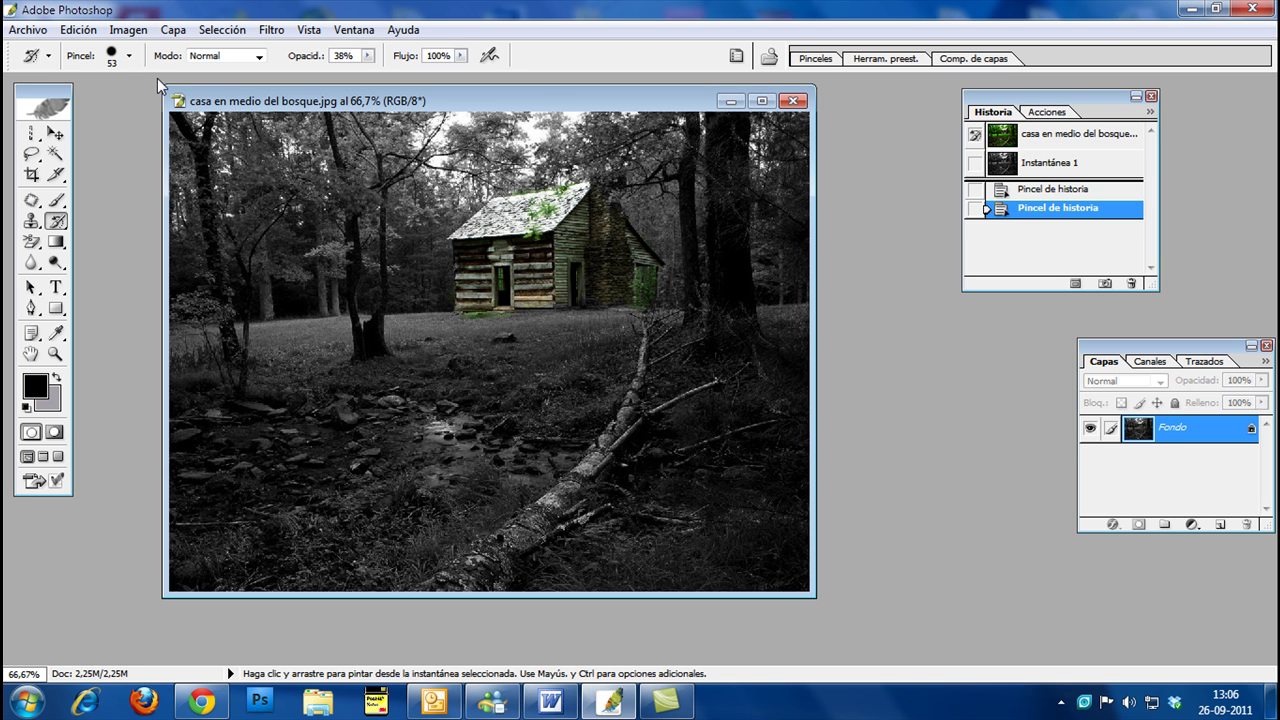
- Set the History Brush diameter to 137 px and paint partial colour back onto the stream, grass and fallen log in the foreground
{"action": "left_click", "coordinate": [129, 56]}
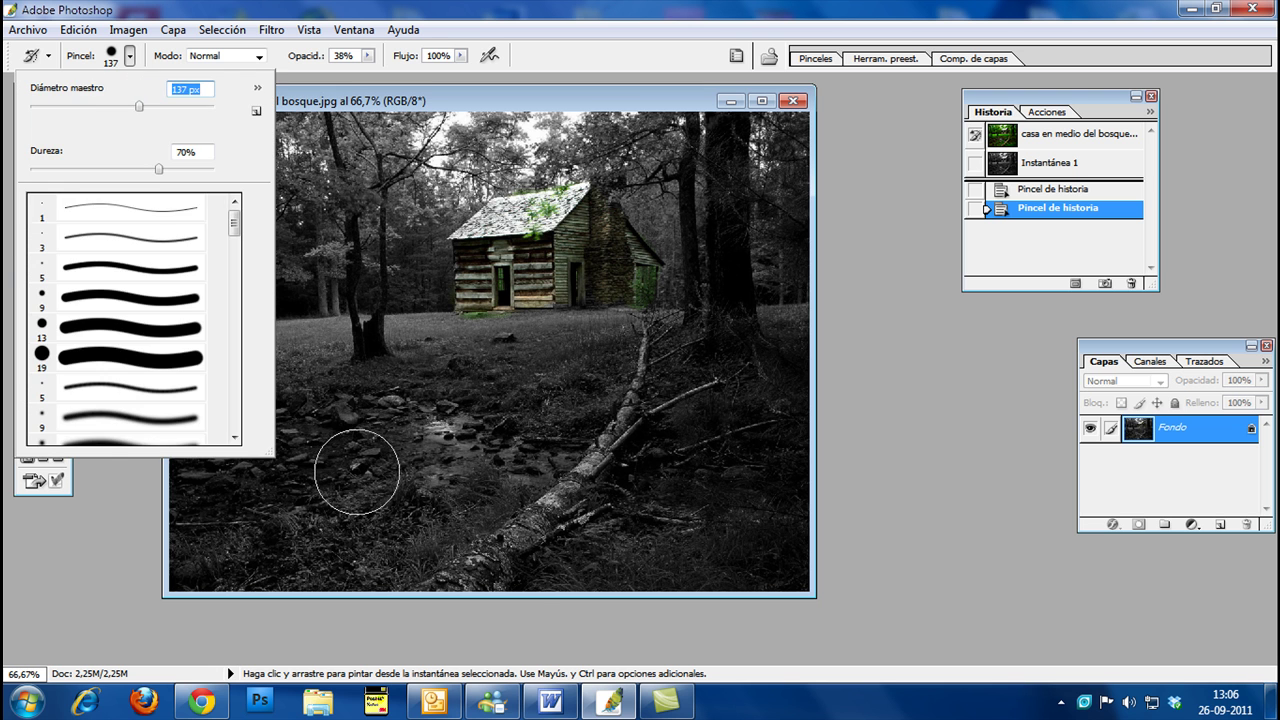
{"action": "left_click", "coordinate": [356, 472]}
{"action": "mouse_move", "coordinate": [343, 457]}
{"action": "left_mouse_down"}
{"action": "mouse_move", "coordinate": [254, 481]}
{"action": "mouse_move", "coordinate": [207, 446]}
{"action": "mouse_move", "coordinate": [272, 492]}
{"action": "mouse_move", "coordinate": [228, 510]}
{"action": "mouse_move", "coordinate": [236, 568]}
{"action": "mouse_move", "coordinate": [457, 519]}
{"action": "mouse_move", "coordinate": [464, 510]}
{"action": "mouse_move", "coordinate": [433, 498]}
{"action": "mouse_move", "coordinate": [440, 464]}
{"action": "mouse_move", "coordinate": [478, 459]}
{"action": "mouse_move", "coordinate": [550, 519]}
{"action": "mouse_move", "coordinate": [605, 454]}
{"action": "mouse_move", "coordinate": [611, 505]}
{"action": "mouse_move", "coordinate": [655, 542]}
{"action": "mouse_move", "coordinate": [642, 538]}
{"action": "mouse_move", "coordinate": [658, 586]}
{"action": "mouse_move", "coordinate": [736, 548]}
{"action": "mouse_move", "coordinate": [730, 560]}
{"action": "mouse_move", "coordinate": [766, 560]}
{"action": "mouse_move", "coordinate": [785, 541]}
{"action": "mouse_move", "coordinate": [771, 507]}
{"action": "mouse_move", "coordinate": [731, 464]}
{"action": "left_mouse_up"}
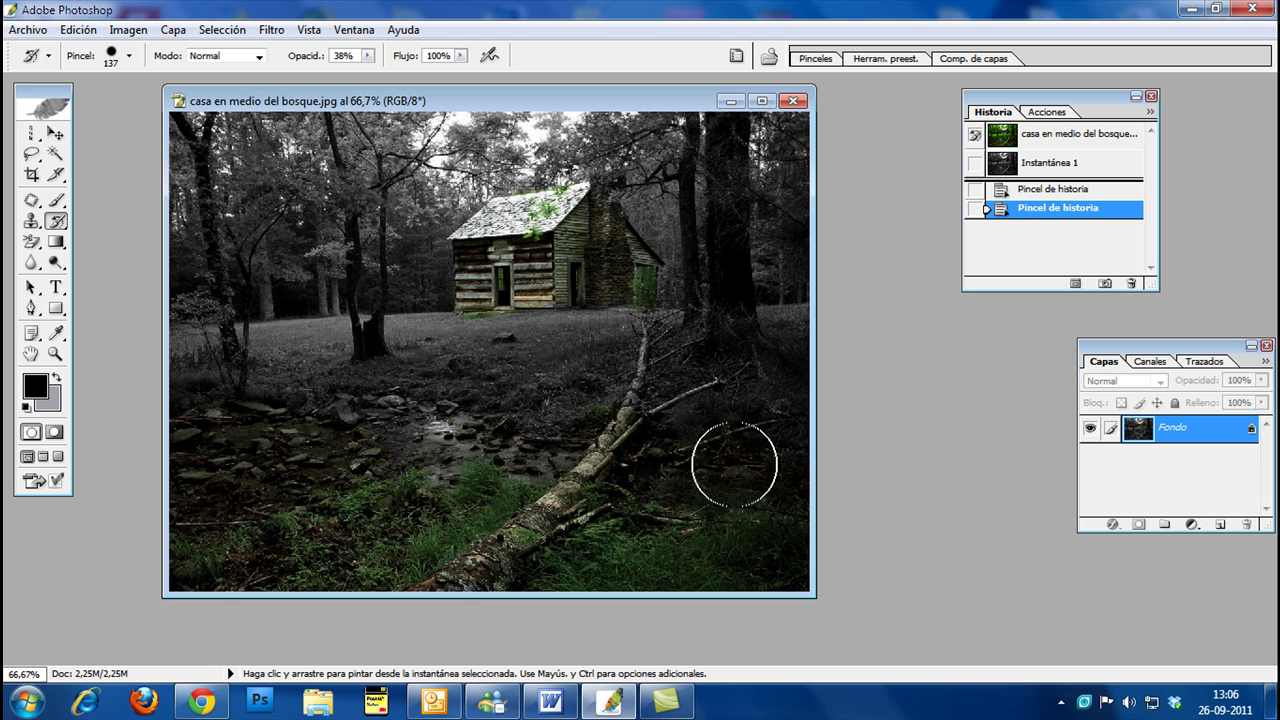
{"action": "left_click_drag", "start_coordinate": [290, 432], "coordinate": [234, 434]}
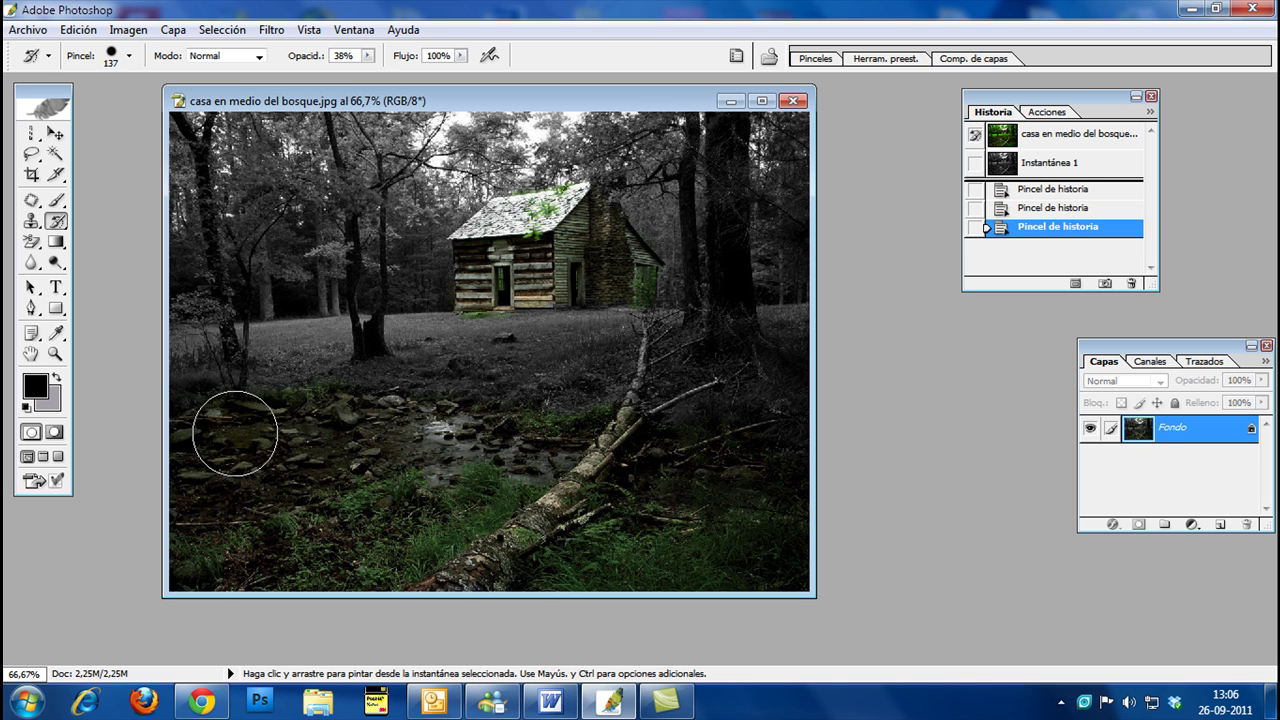
- Brush over the foreground grass and lower part of the fallen log again with the History Brush to strengthen their colour
{"action": "mouse_move", "coordinate": [321, 540]}
{"action": "left_mouse_down"}
{"action": "mouse_move", "coordinate": [470, 516]}
{"action": "mouse_move", "coordinate": [498, 522]}
{"action": "mouse_move", "coordinate": [462, 535]}
{"action": "mouse_move", "coordinate": [556, 548]}
{"action": "mouse_move", "coordinate": [650, 537]}
{"action": "left_mouse_up"}
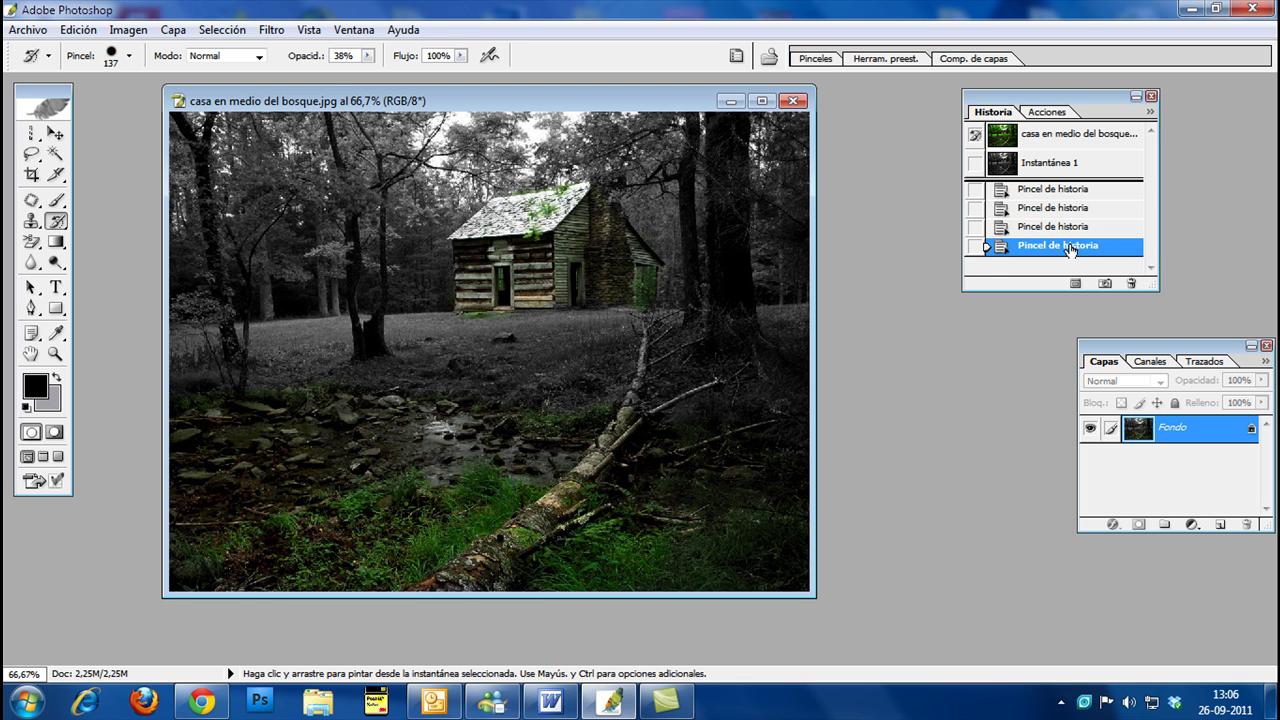
- Switch to the Art History Brush, set its diameter to 92 px, and paint loose strokes across the cabin, trees and stream
{"action": "right_click", "coordinate": [70, 226]}
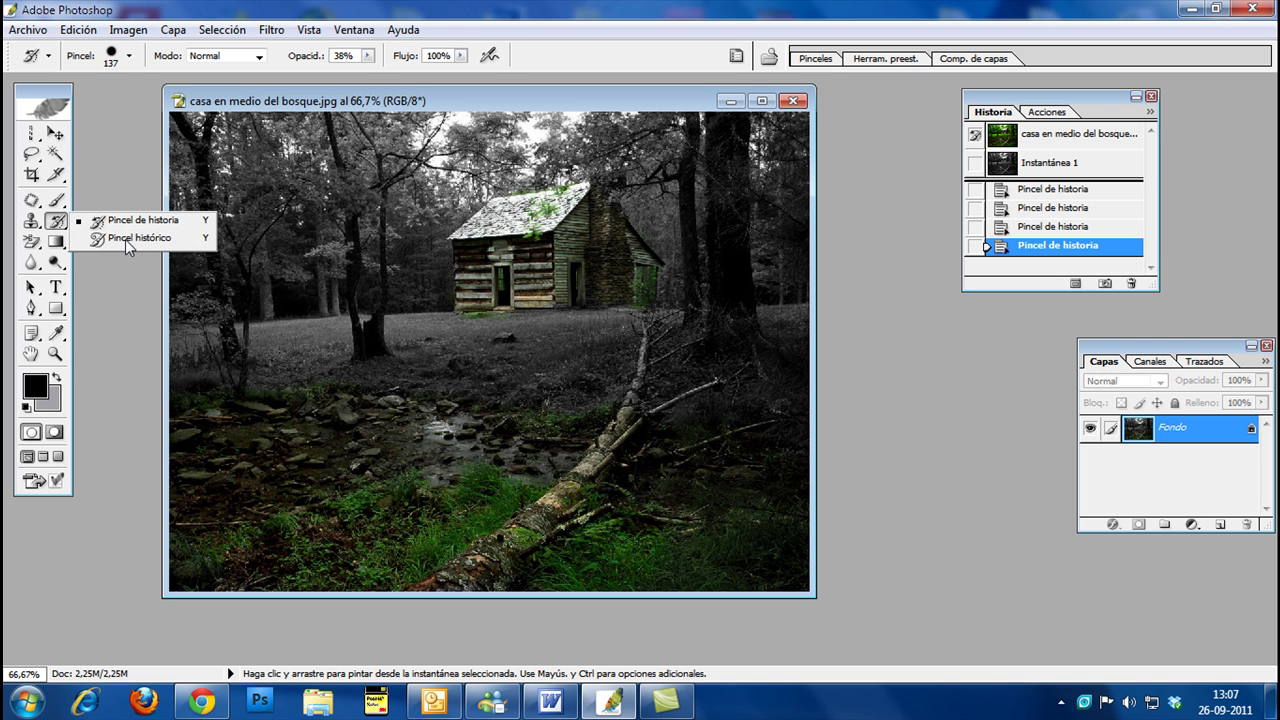
{"action": "left_click", "coordinate": [125, 239]}
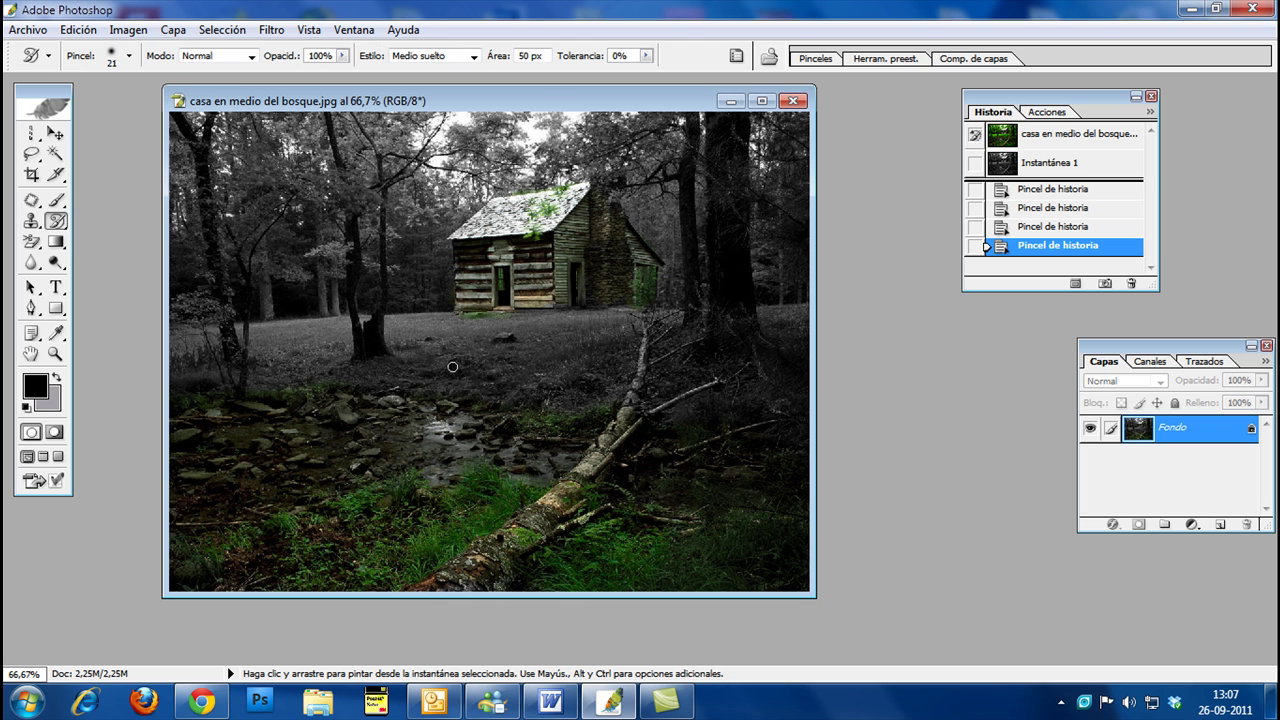
{"action": "left_click", "coordinate": [129, 56]}
{"action": "left_click", "coordinate": [114, 106]}
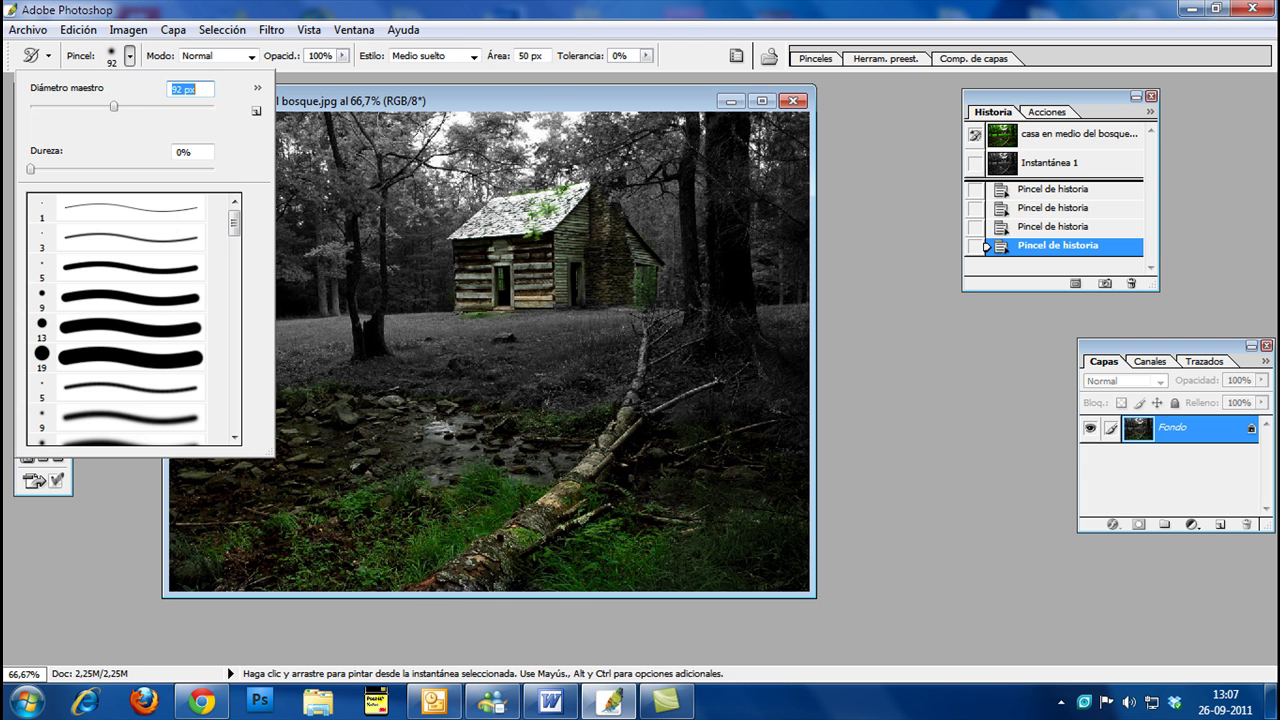
{"action": "left_click", "coordinate": [492, 104]}
{"action": "left_click_drag", "start_coordinate": [325, 330], "coordinate": [332, 334]}
{"action": "left_click", "coordinate": [315, 217]}
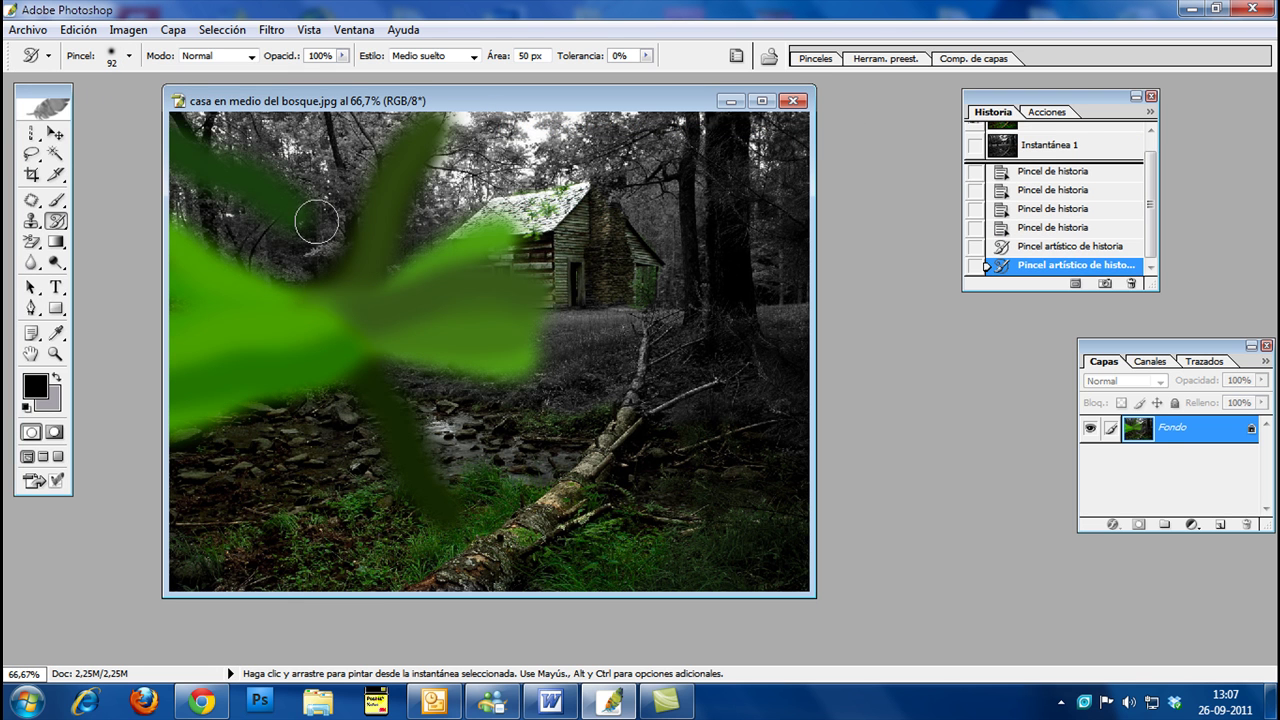
{"action": "left_click_drag", "start_coordinate": [560, 363], "coordinate": [578, 367]}
{"action": "mouse_move", "coordinate": [659, 329]}
{"action": "left_mouse_down"}
{"action": "mouse_move", "coordinate": [666, 291]}
{"action": "mouse_move", "coordinate": [591, 229]}
{"action": "left_mouse_up"}
{"action": "left_click", "coordinate": [545, 232]}
{"action": "mouse_move", "coordinate": [397, 357]}
{"action": "left_mouse_down"}
{"action": "mouse_move", "coordinate": [334, 450]}
{"action": "mouse_move", "coordinate": [417, 484]}
{"action": "mouse_move", "coordinate": [719, 477]}
{"action": "mouse_move", "coordinate": [683, 480]}
{"action": "left_mouse_up"}
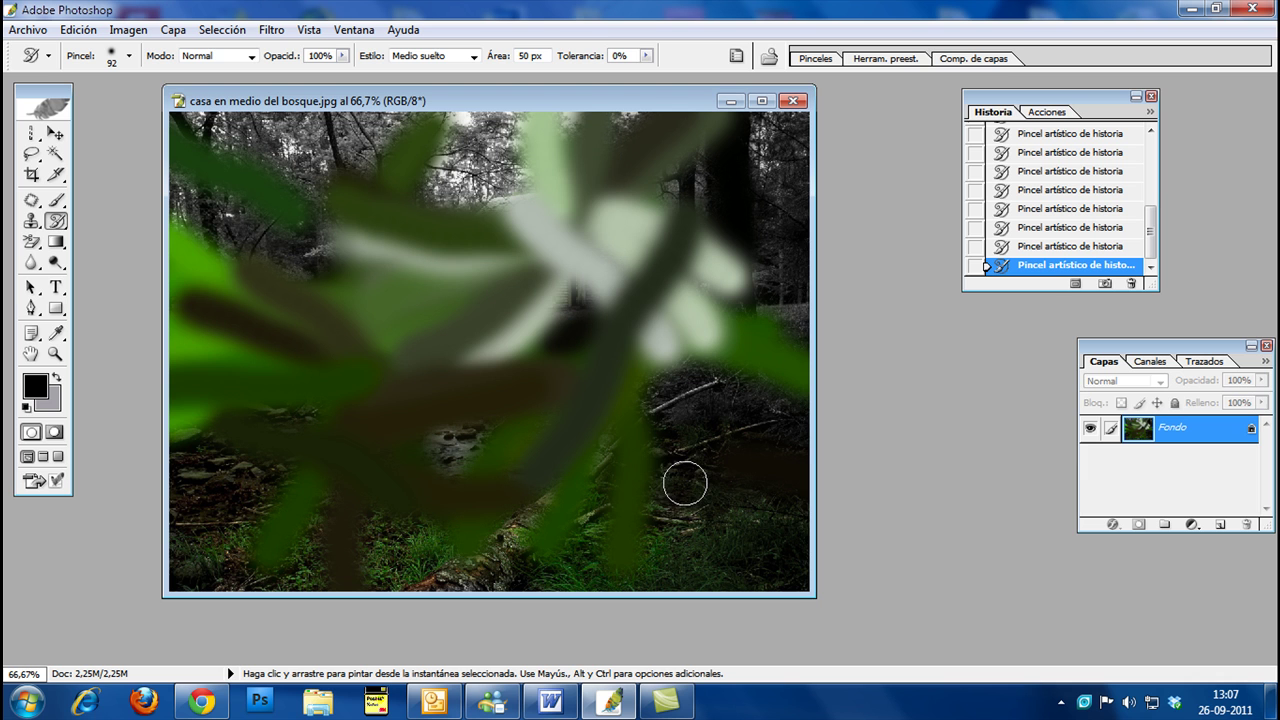
- Set the Art History Brush style to Espiral apretada and paint curled strokes over most of the cabin photo
{"action": "right_click", "coordinate": [57, 221]}
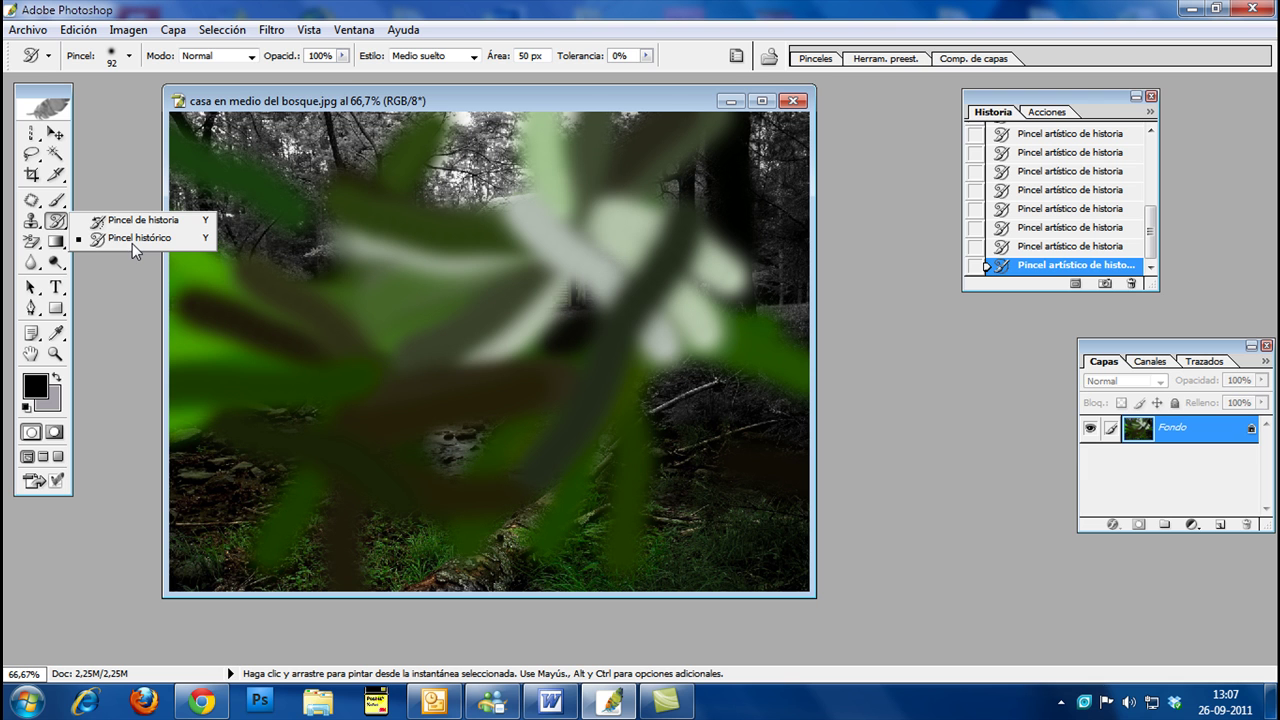
{"action": "left_click", "coordinate": [475, 57]}
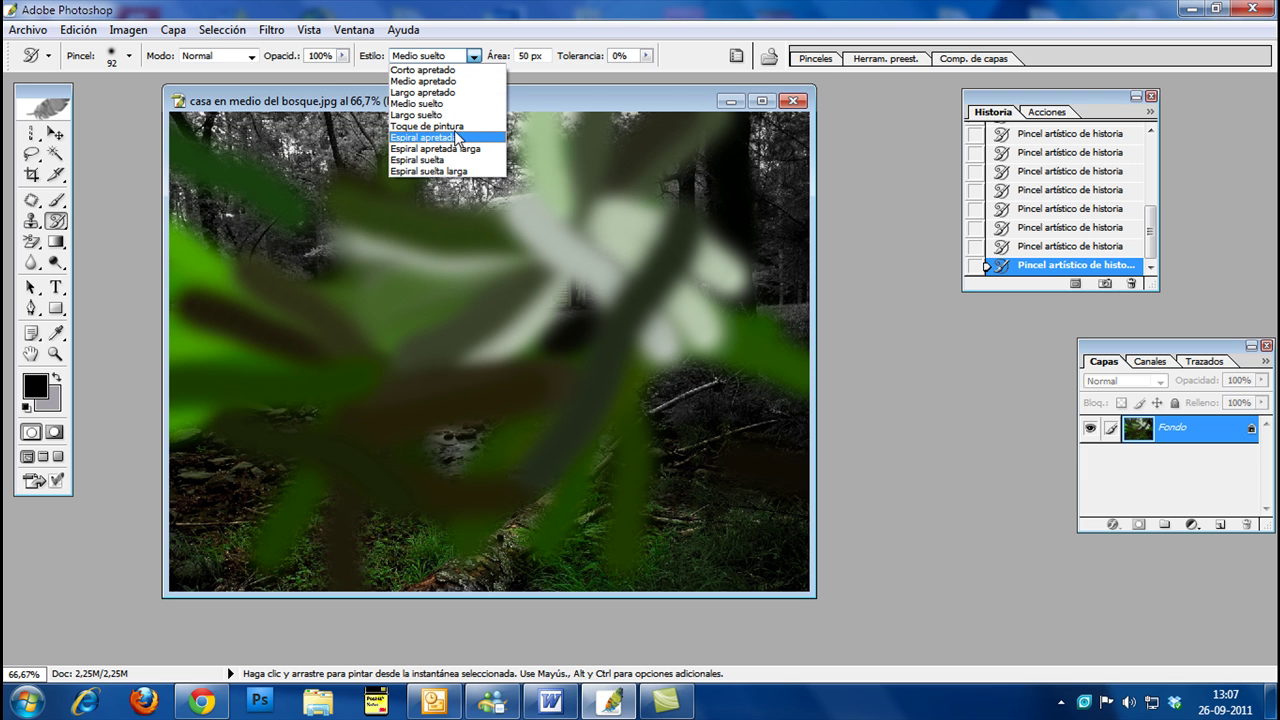
{"action": "left_click", "coordinate": [455, 139]}
{"action": "mouse_move", "coordinate": [470, 240]}
{"action": "left_mouse_down"}
{"action": "mouse_move", "coordinate": [394, 170]}
{"action": "mouse_move", "coordinate": [346, 157]}
{"action": "mouse_move", "coordinate": [329, 343]}
{"action": "mouse_move", "coordinate": [243, 429]}
{"action": "mouse_move", "coordinate": [714, 477]}
{"action": "mouse_move", "coordinate": [726, 263]}
{"action": "left_mouse_up"}
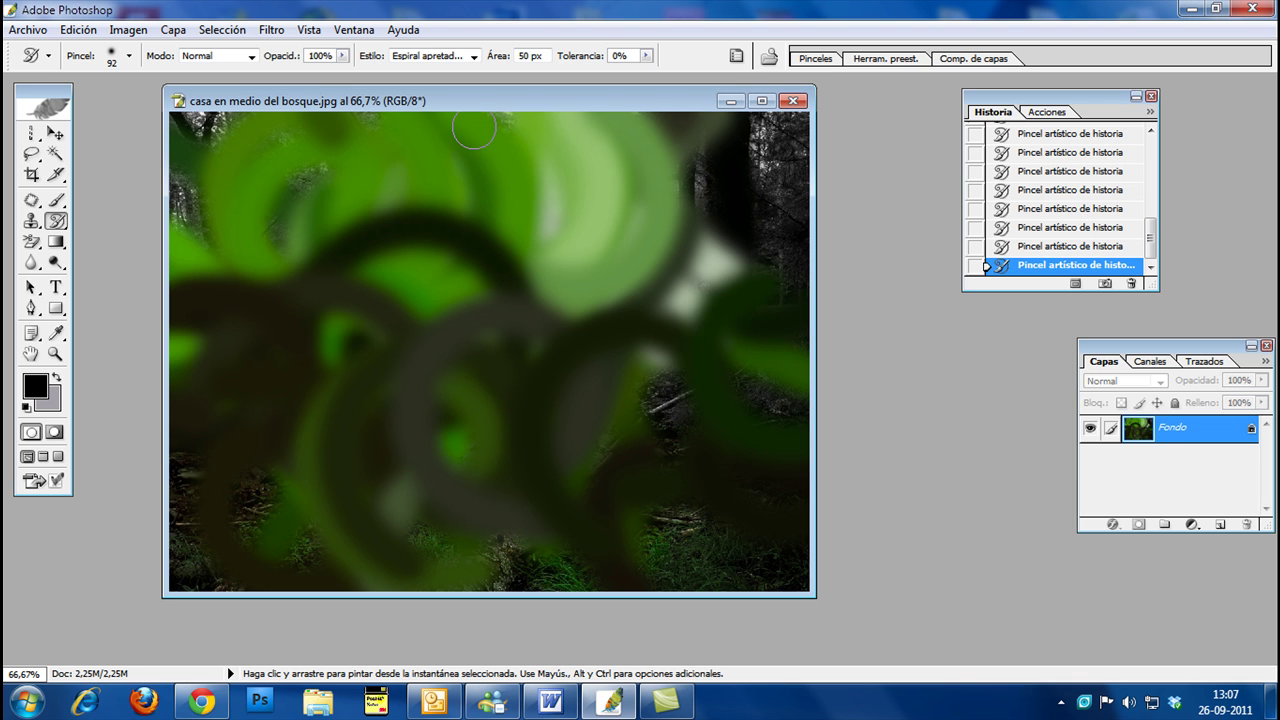